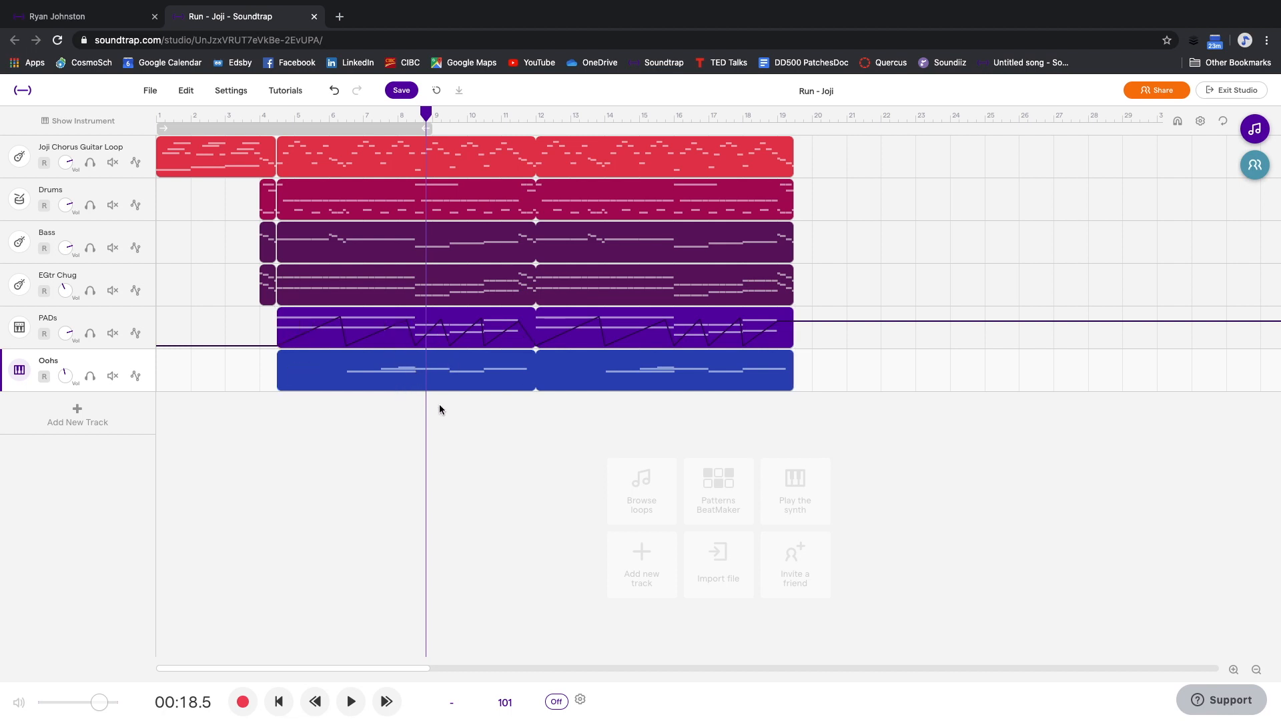
# Play back the song through bars 7 and 8 to hear the current arrangement.
pyautogui.moveTo(399, 117); pyautogui.dragTo(373, 112)
pyautogui.press('space')
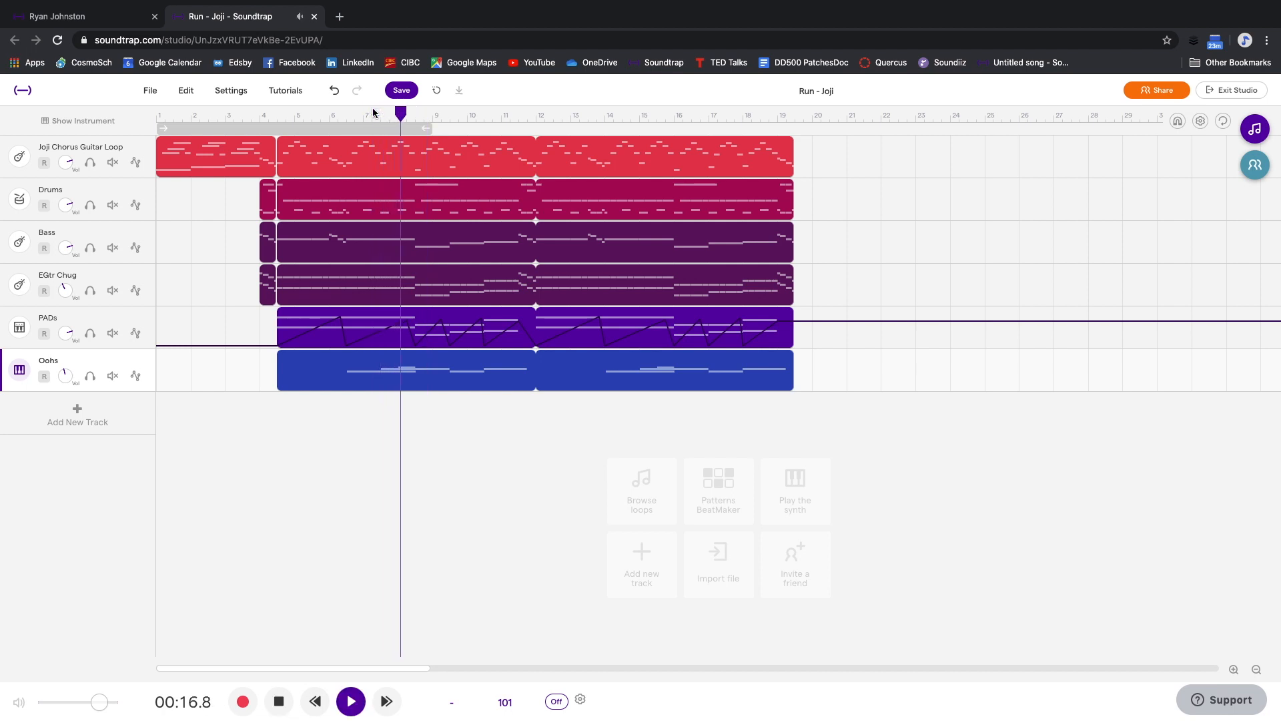
pyautogui.press('space')
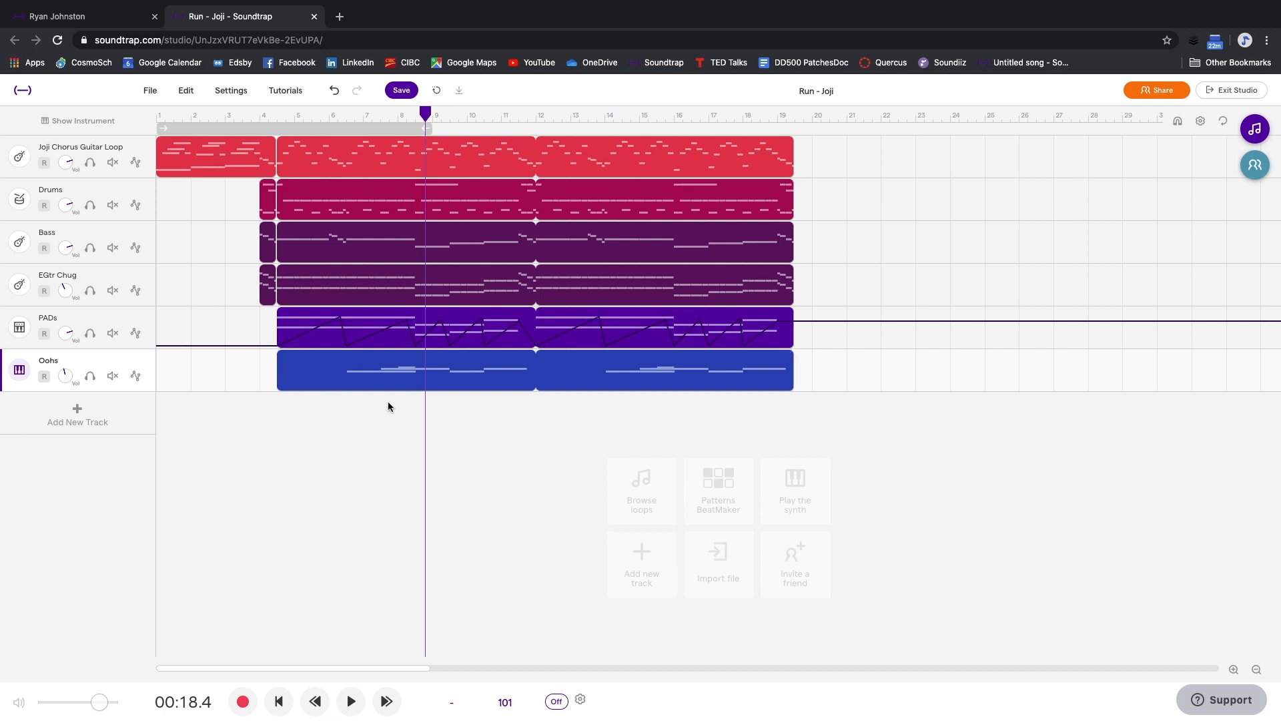
# Add a Grand Piano track and create an empty one-bar region on it around bar 8.
pyautogui.click(129, 419)
pyautogui.click(600, 357)
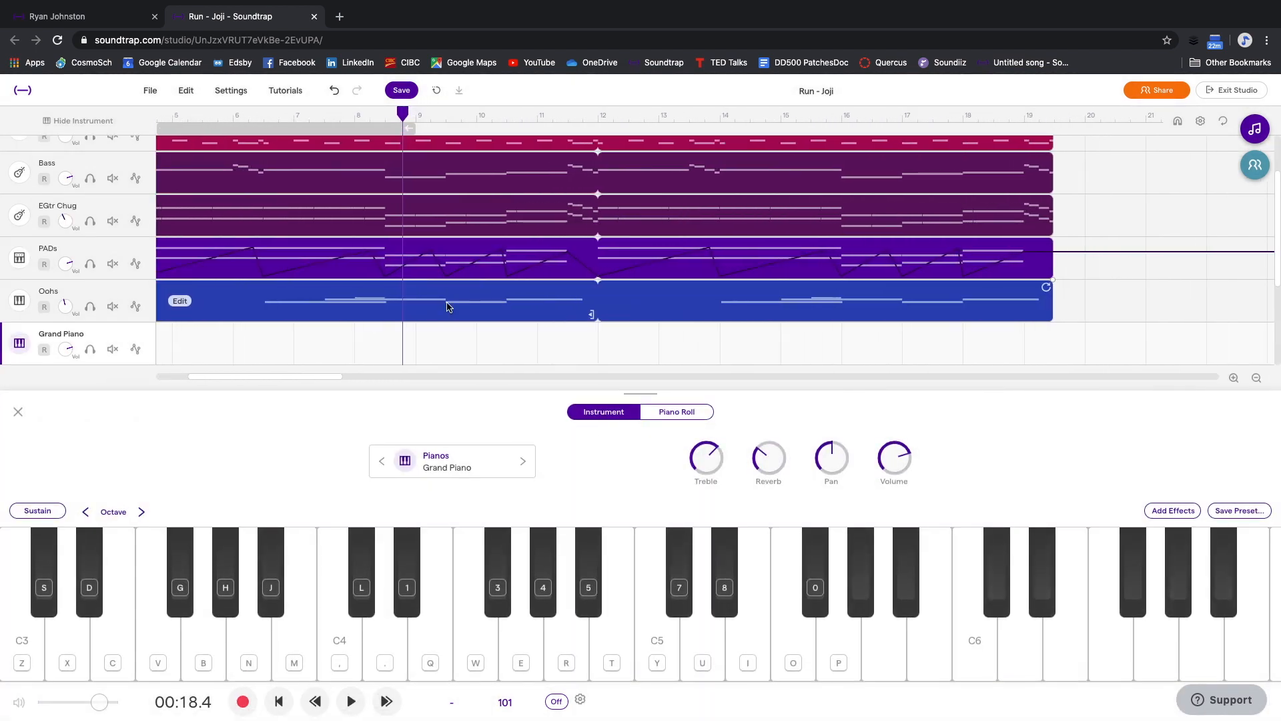
pyautogui.click(414, 338)
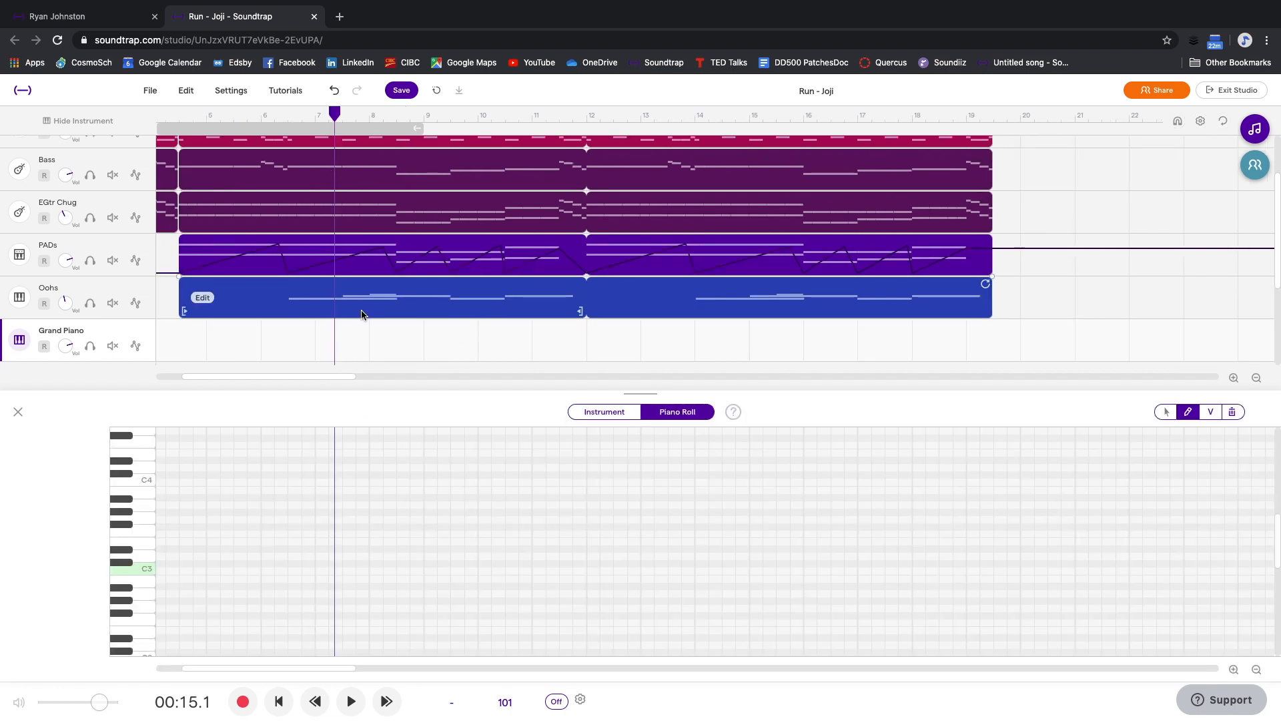
pyautogui.doubleClick(373, 330)
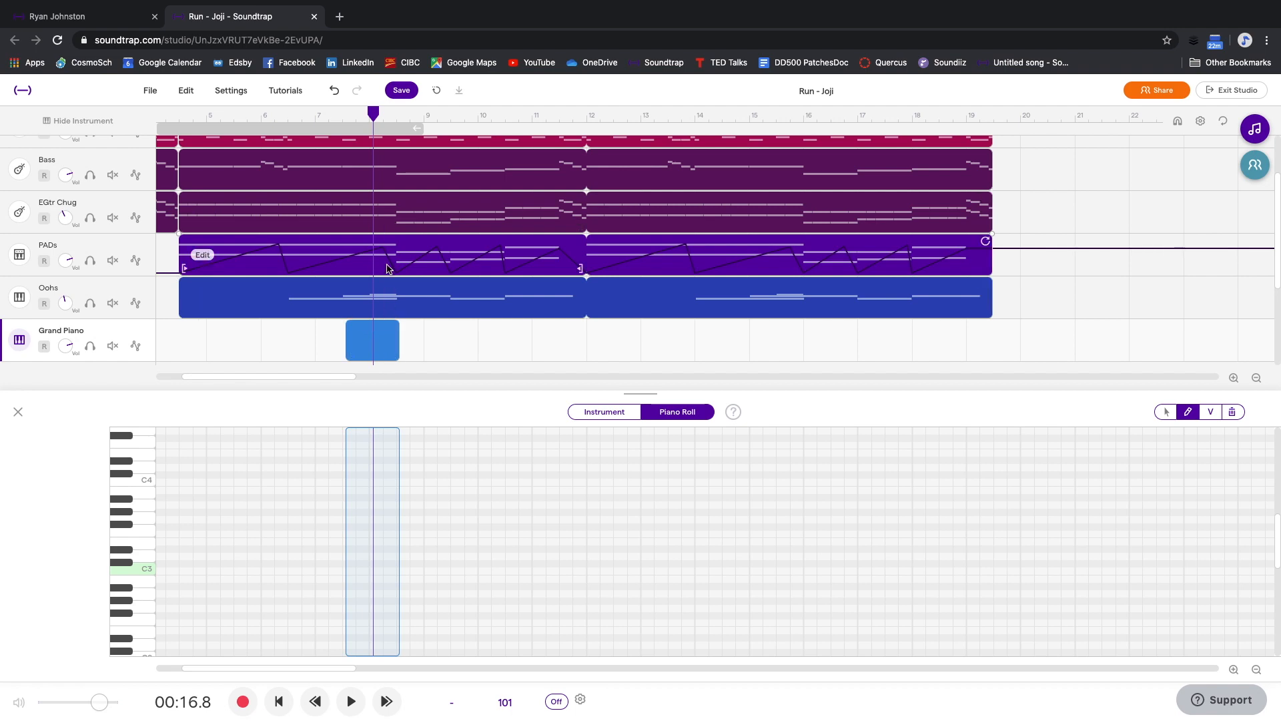
# Examine the EGtr Chug notes in the piano roll around the chord change midway through bar 8.
pyautogui.click(379, 213)
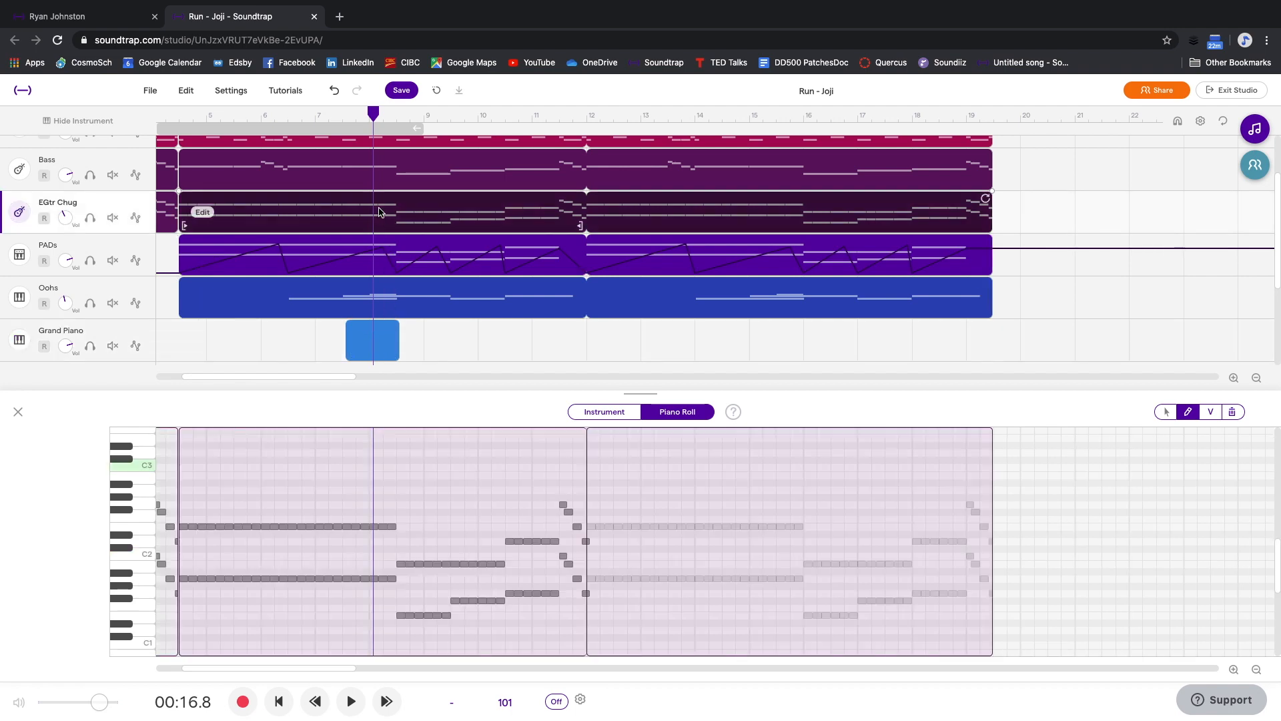
pyautogui.rightClick(379, 212)
pyautogui.click(359, 213)
pyautogui.scroll(3, 478, 358)
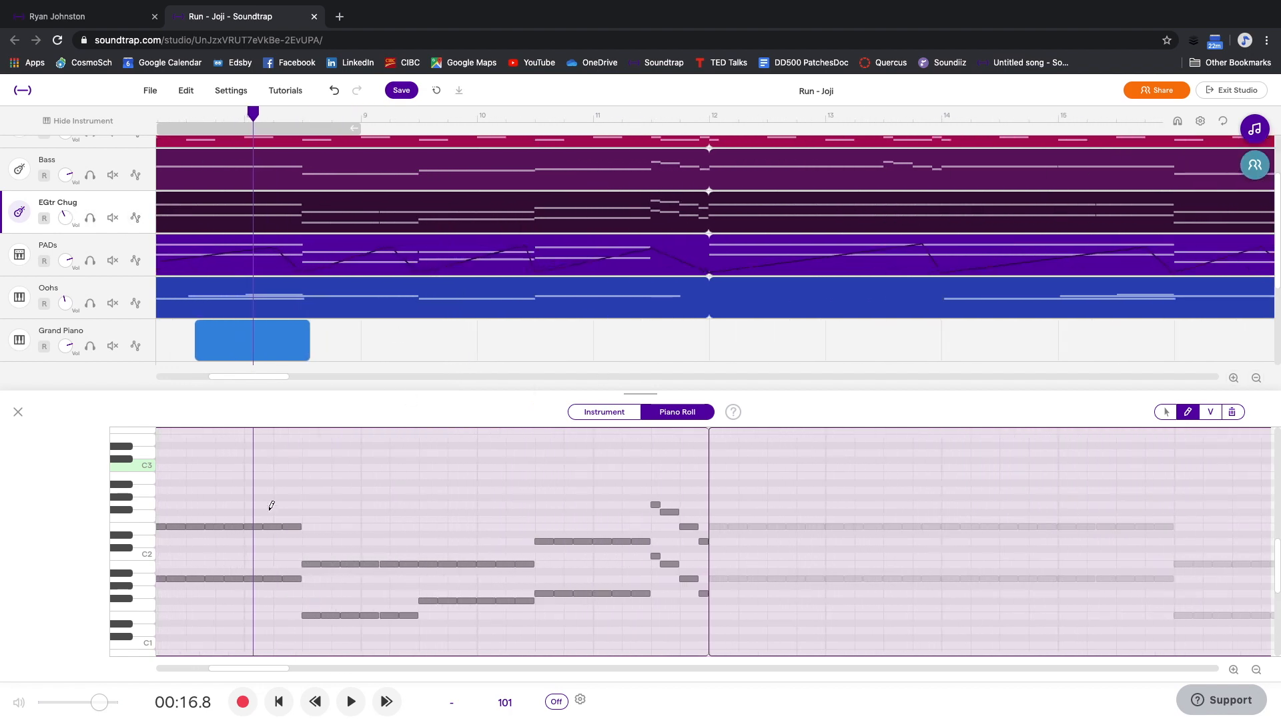
pyautogui.hscroll(-2, 337, 588)
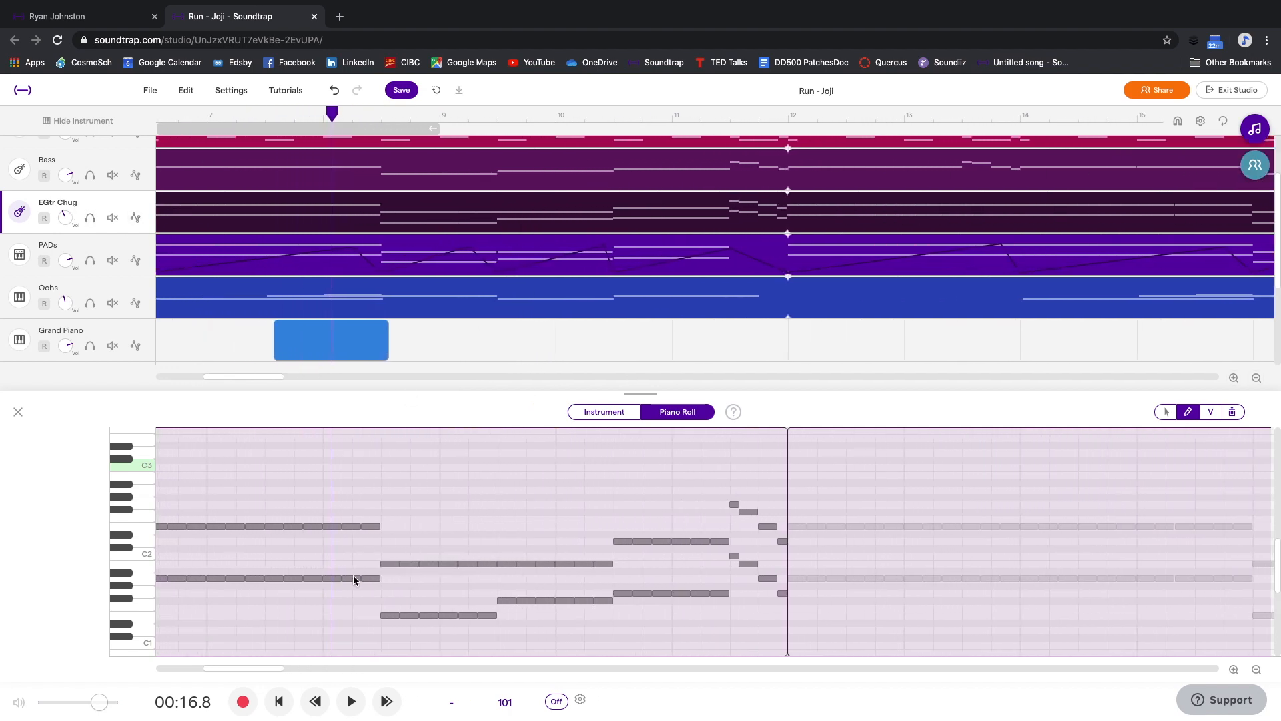
pyautogui.click(354, 579)
pyautogui.click(390, 615)
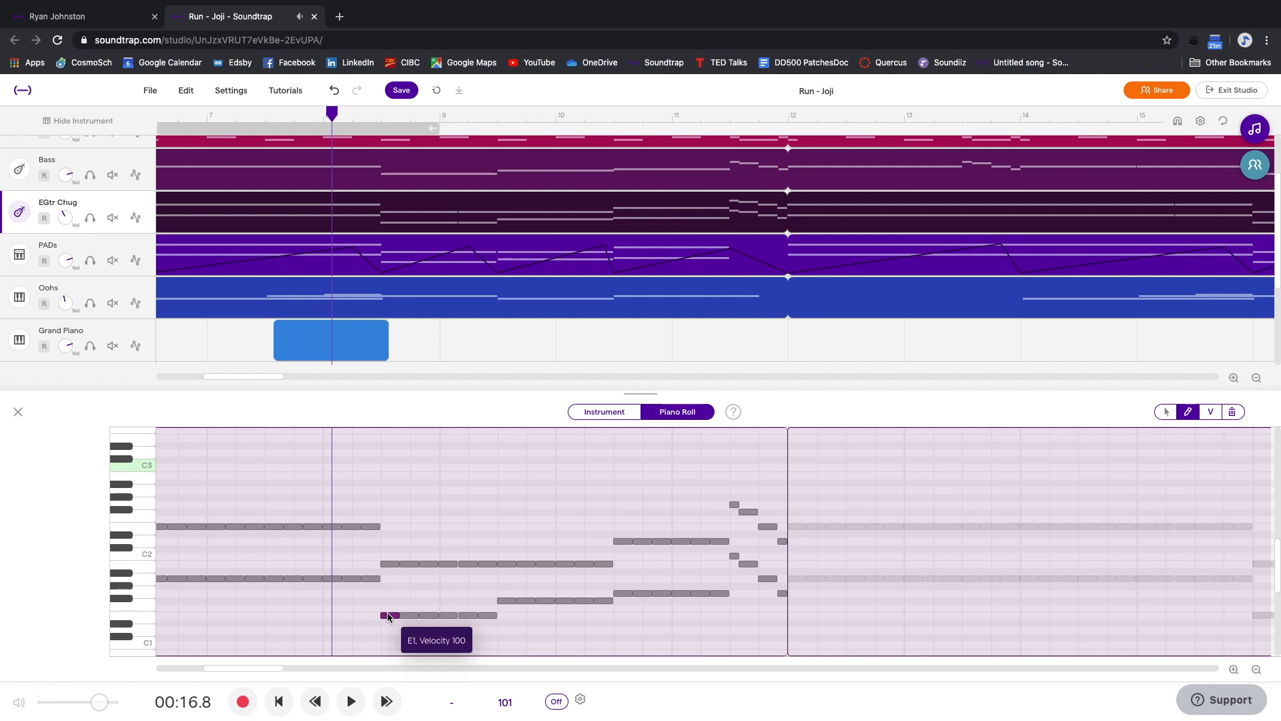
# Move the empty Grand Piano region so it starts at the chord change about midway through bar 8.
pyautogui.moveTo(361, 340); pyautogui.dragTo(461, 343)
pyautogui.scroll(5, 461, 343)
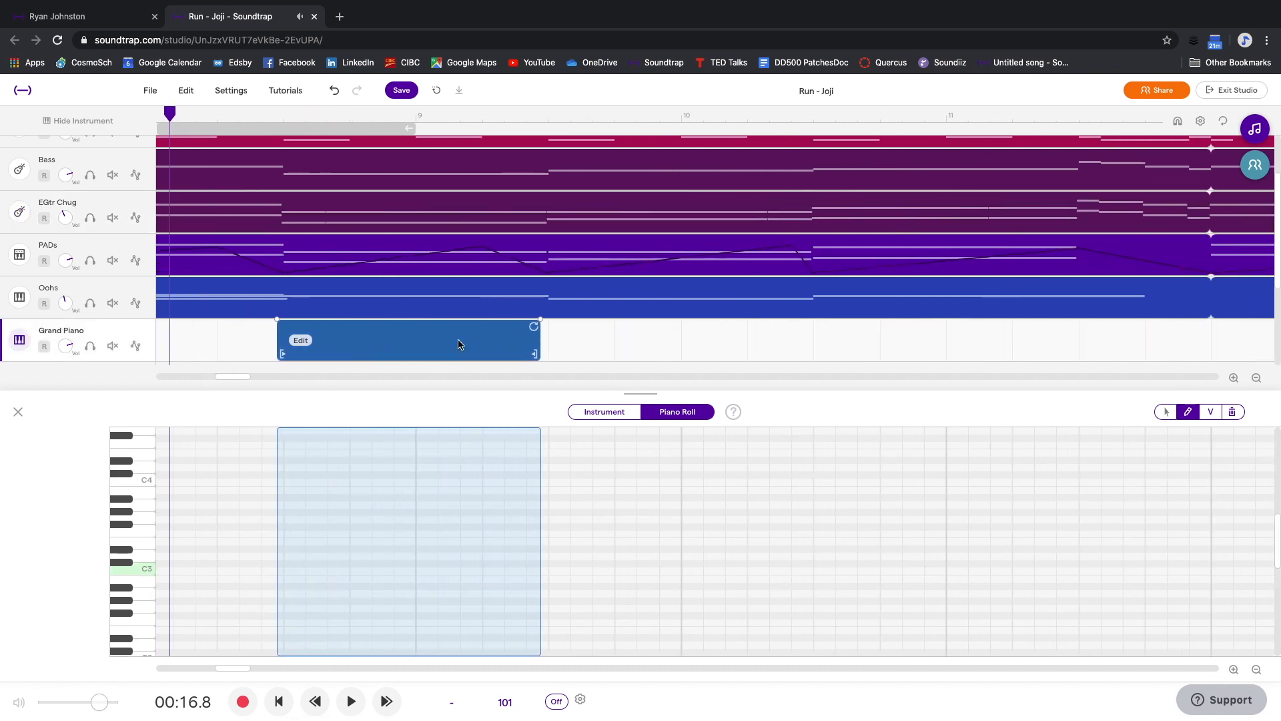
pyautogui.hscroll(-3, 460, 344)
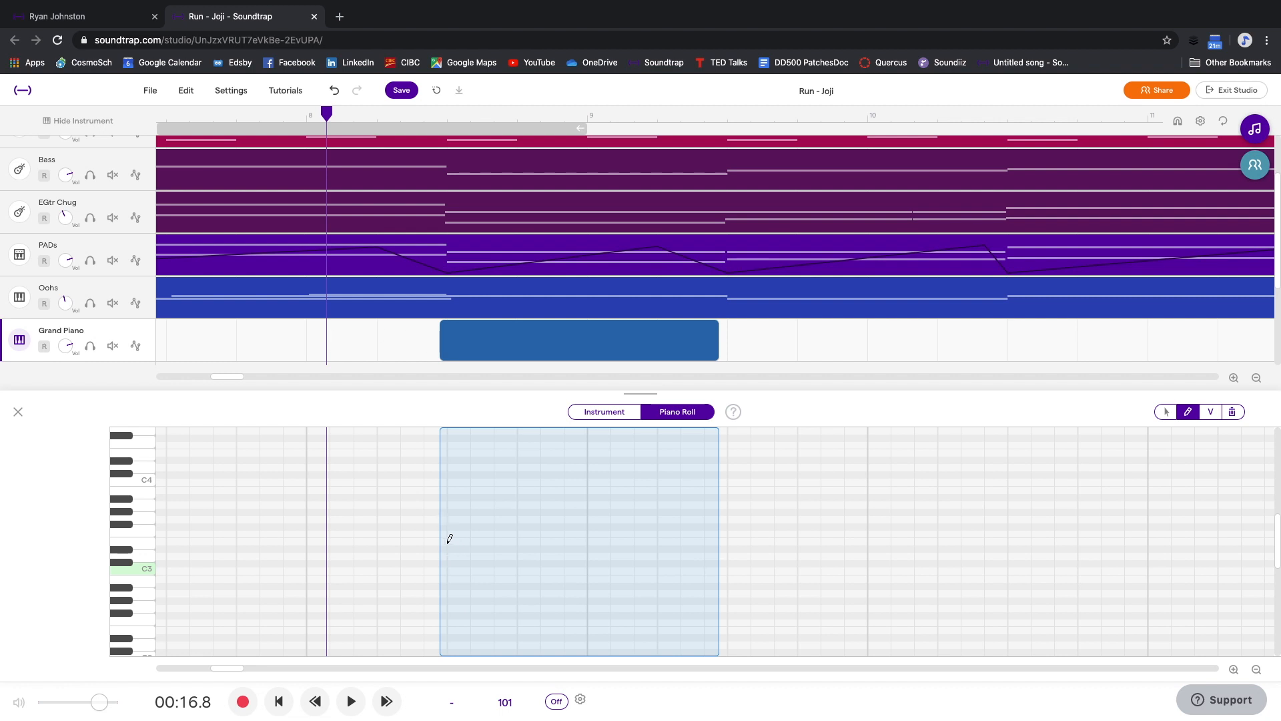
# Draw a stacked E3, G3 and B3 chord at the start of the Grand Piano region, with grid snapping enabled.
pyautogui.hscroll(4, 453, 538)
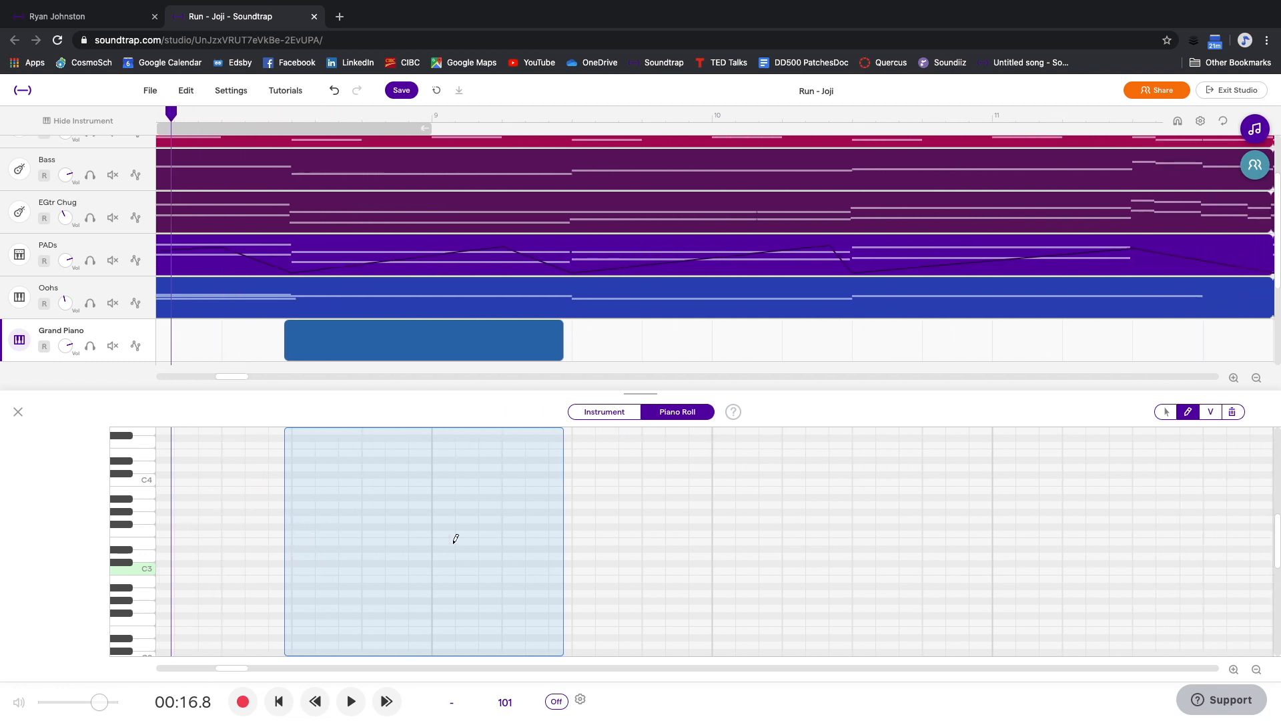
pyautogui.click(286, 542)
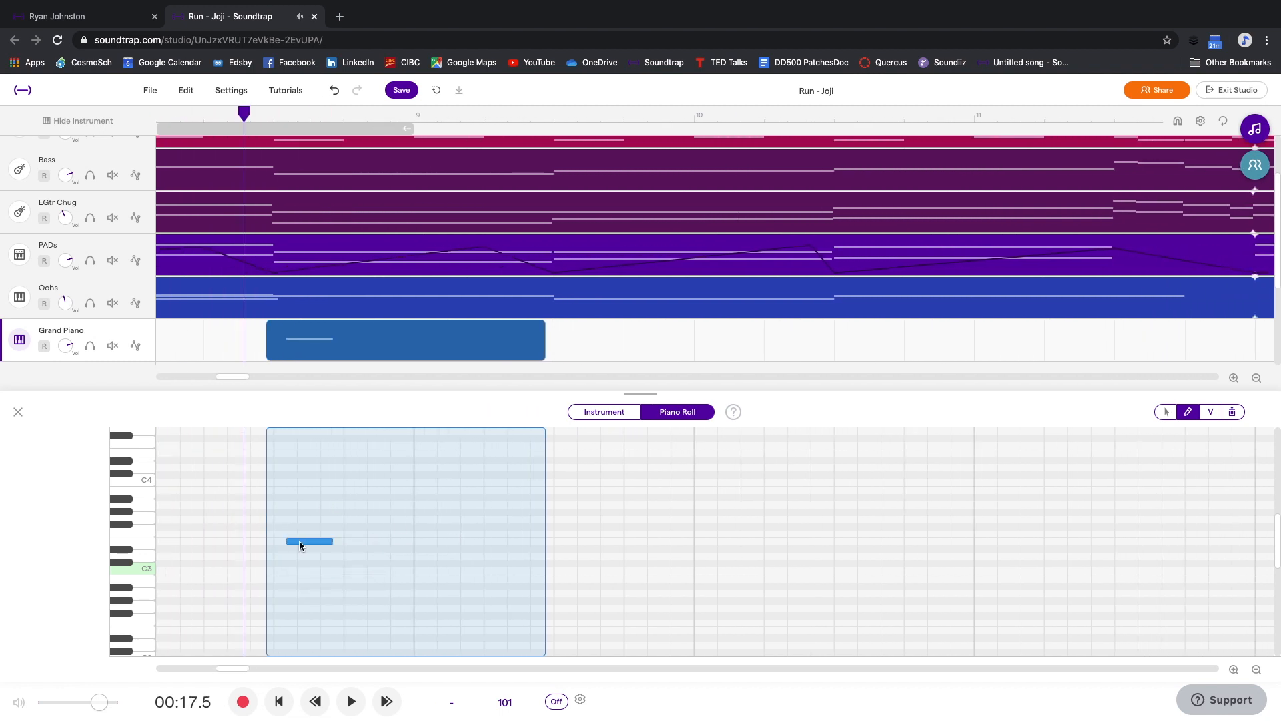
pyautogui.moveTo(306, 543); pyautogui.dragTo(295, 546)
pyautogui.press('g')
pyautogui.click(276, 519)
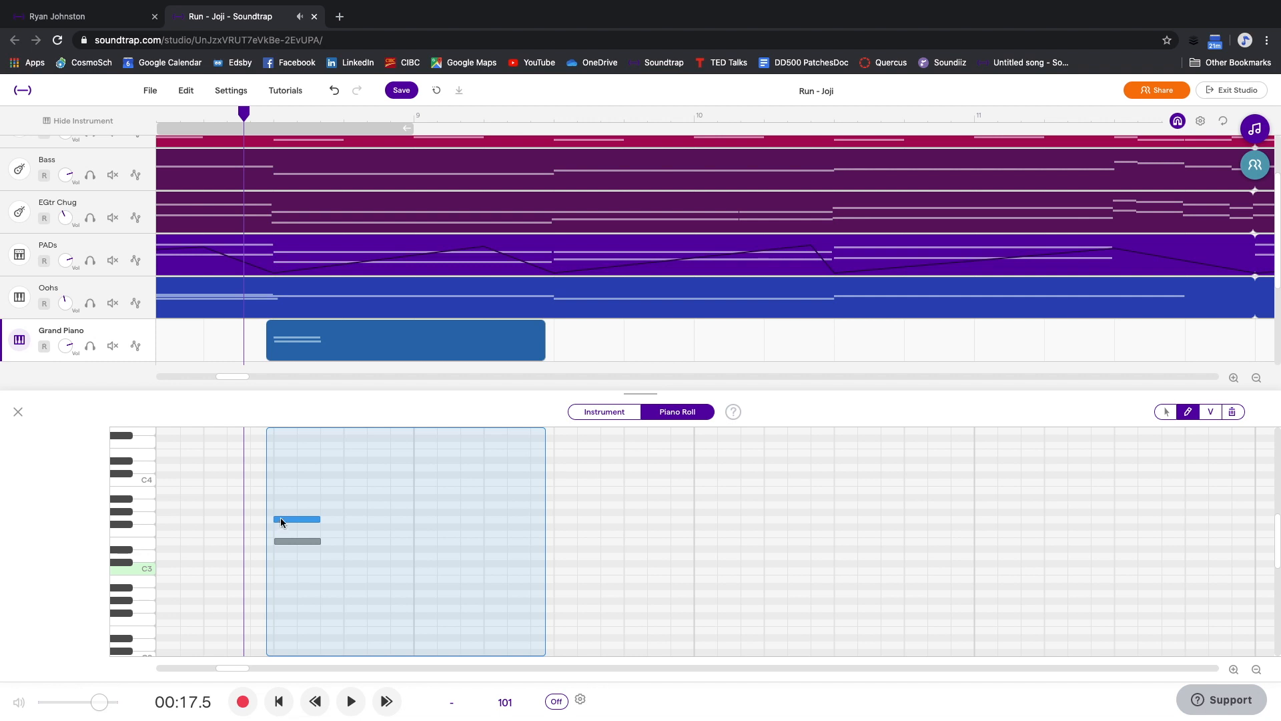
pyautogui.click(276, 489)
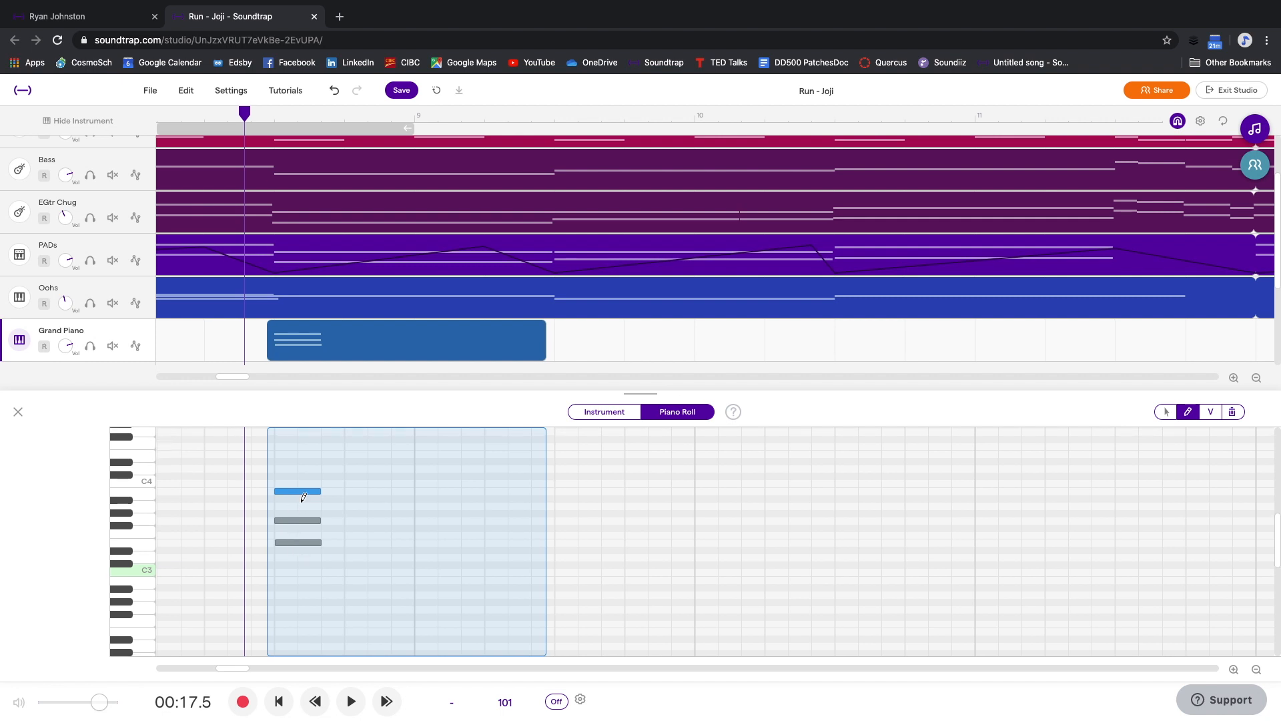
# Invert the piano chord by raising its E3 and G3 notes one octave to E4 and G4.
pyautogui.click(1166, 412)
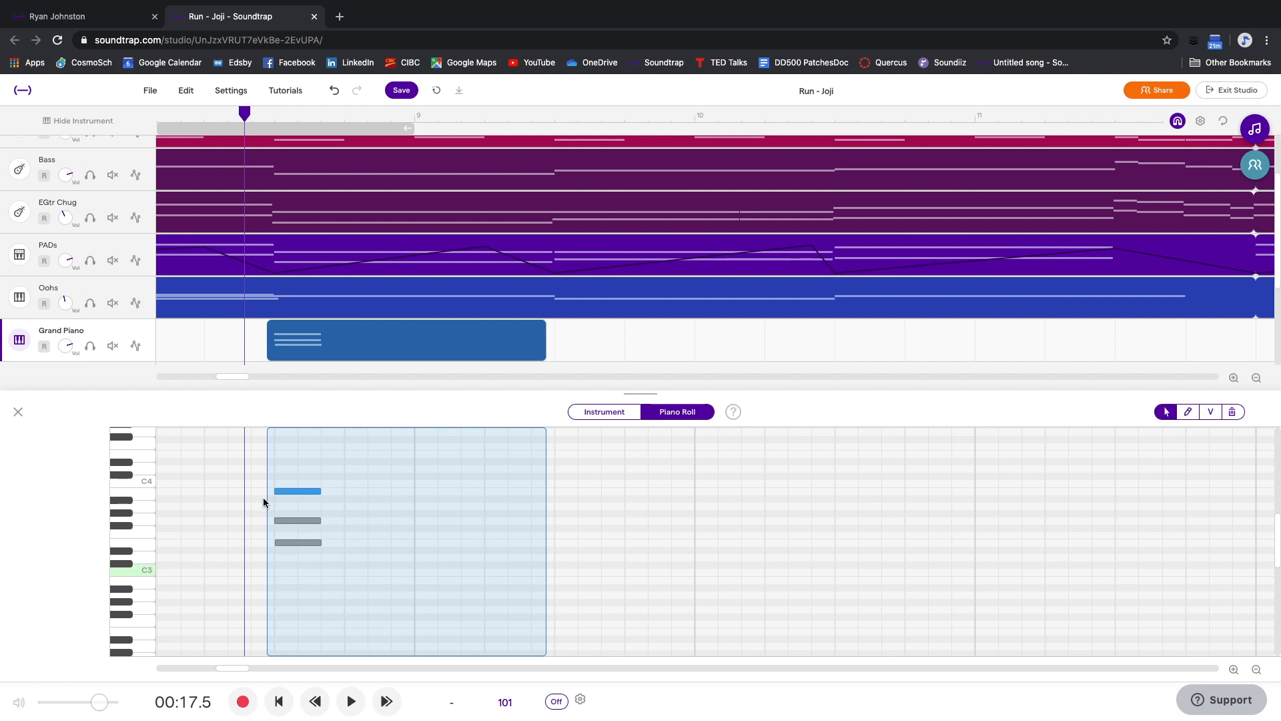
pyautogui.scroll(1, 263, 497)
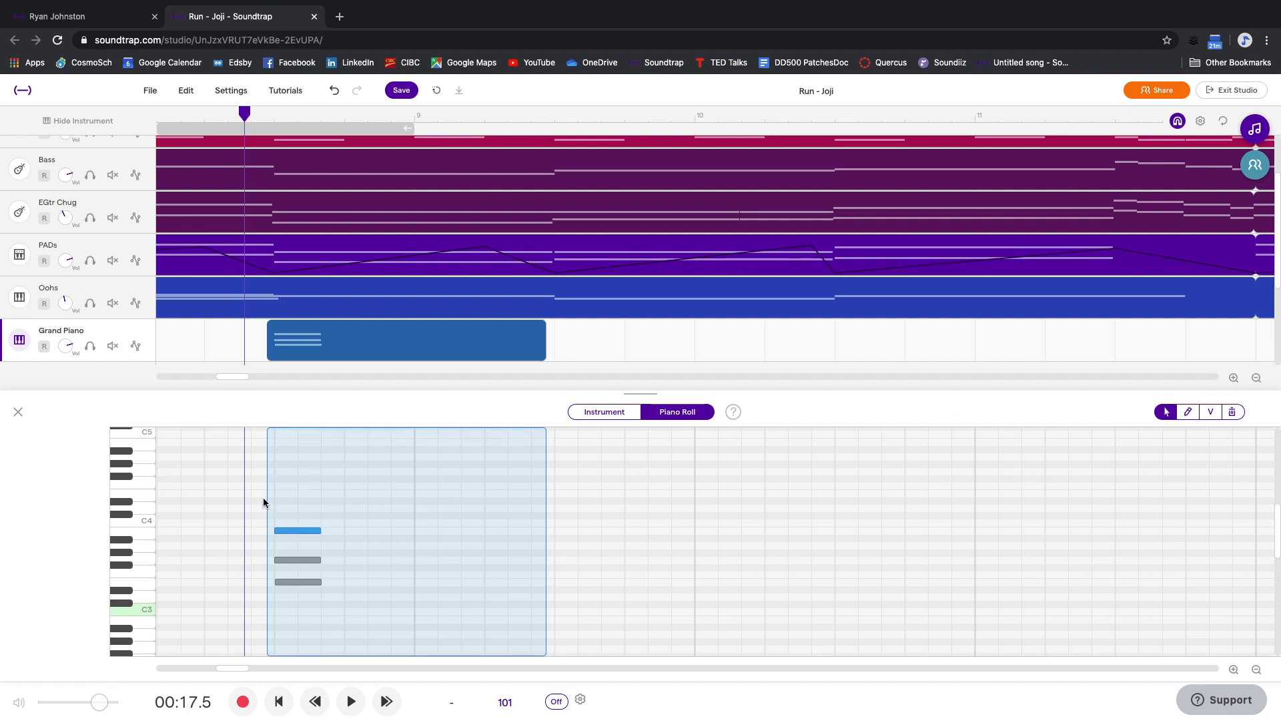
pyautogui.click(295, 582)
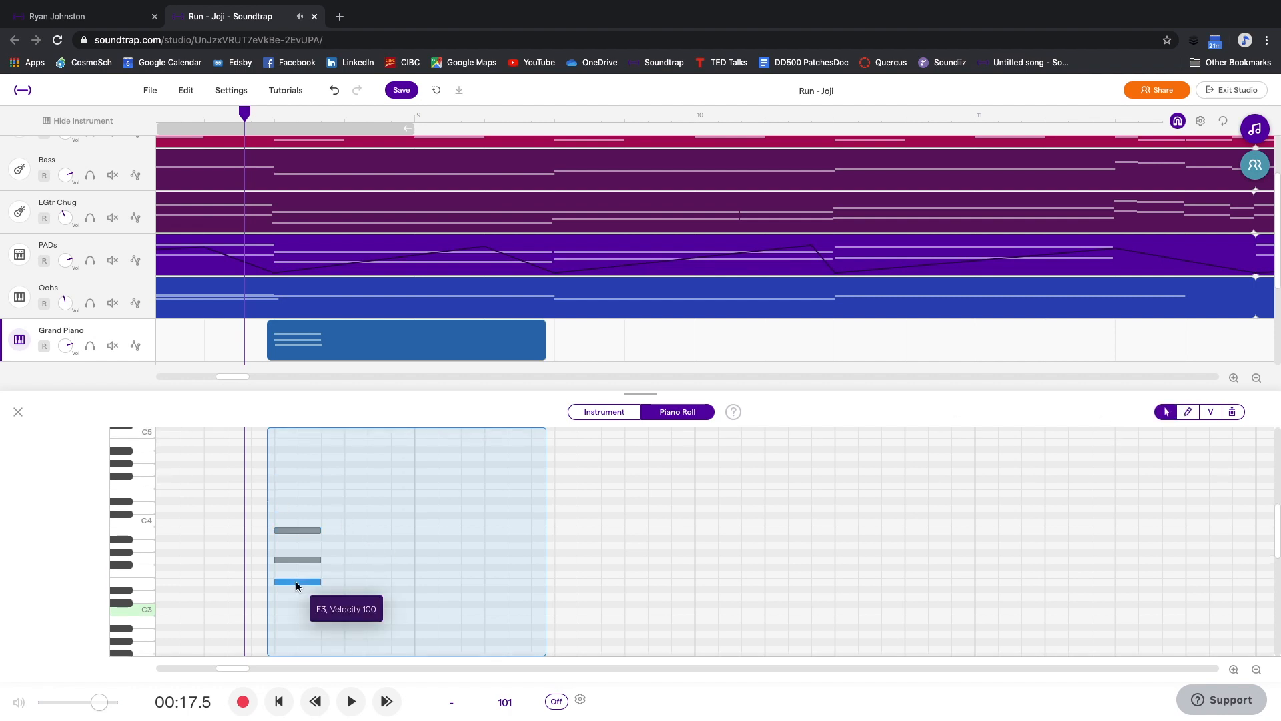
pyautogui.moveTo(295, 582); pyautogui.dragTo(295, 495)
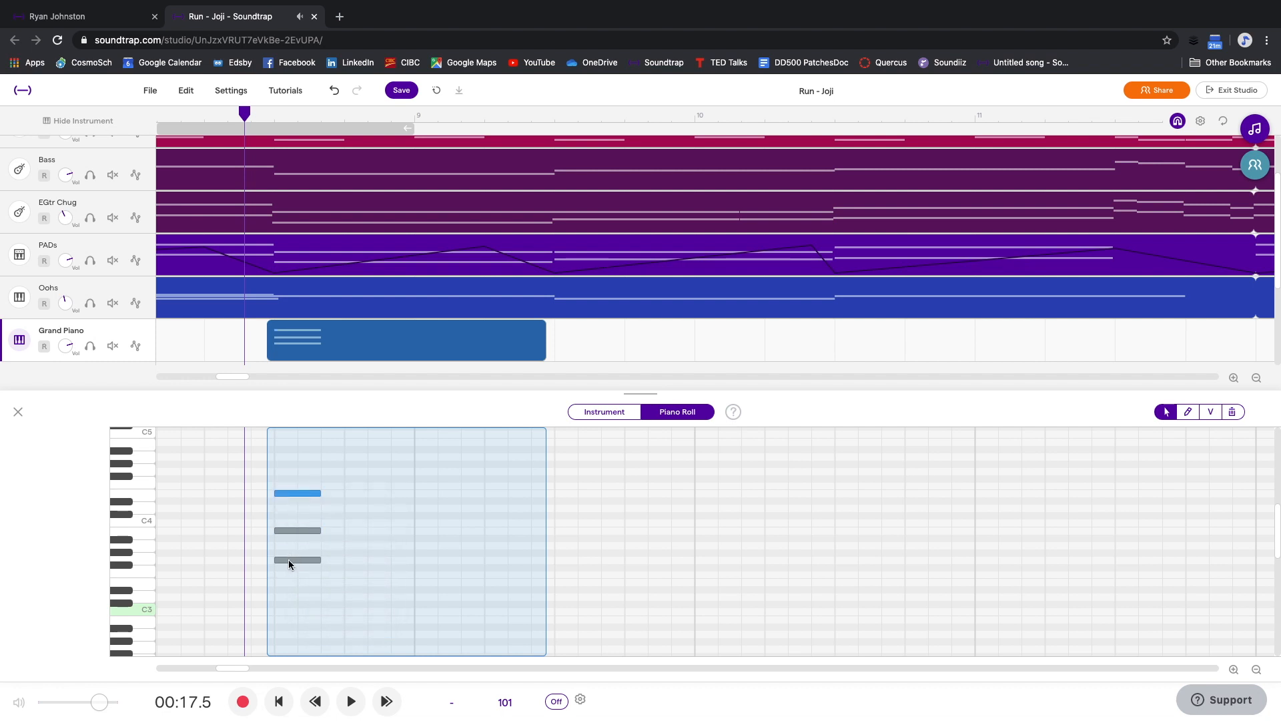
pyautogui.moveTo(288, 559); pyautogui.dragTo(281, 466)
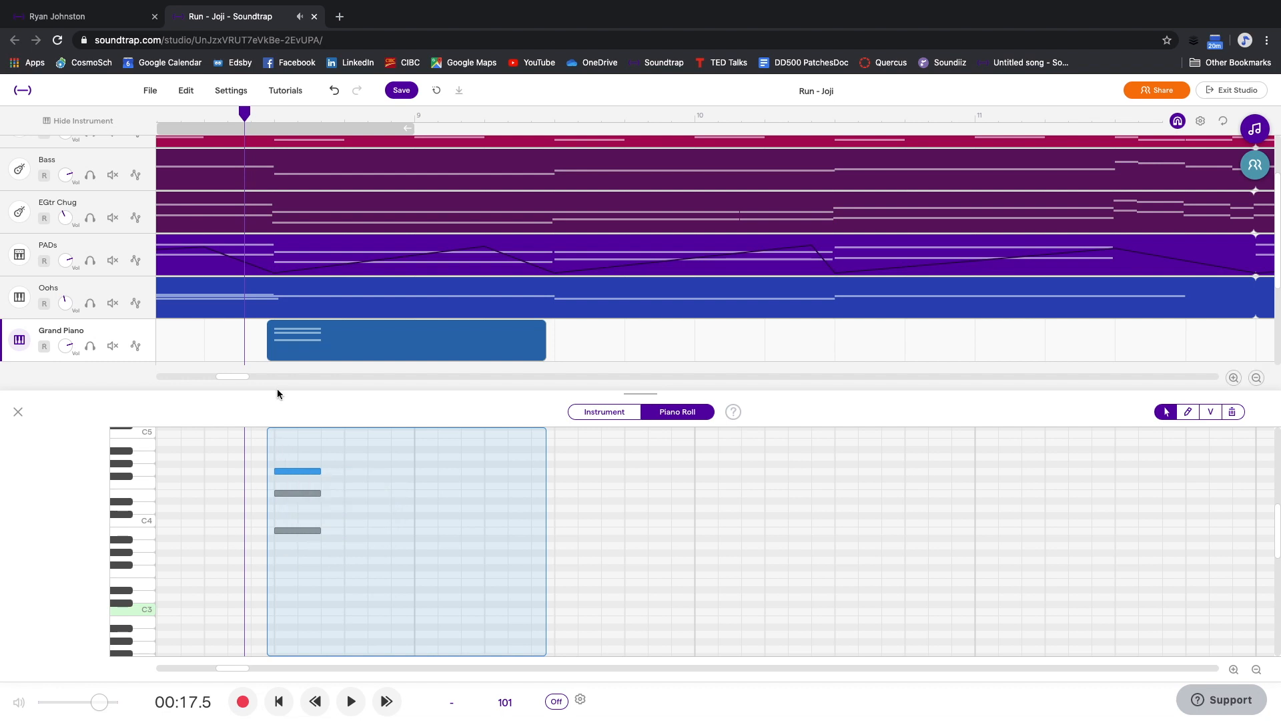
# Play back the piano chord and lengthen all three of its notes to the start of bar 9.
pyautogui.press('space')
pyautogui.press('space')
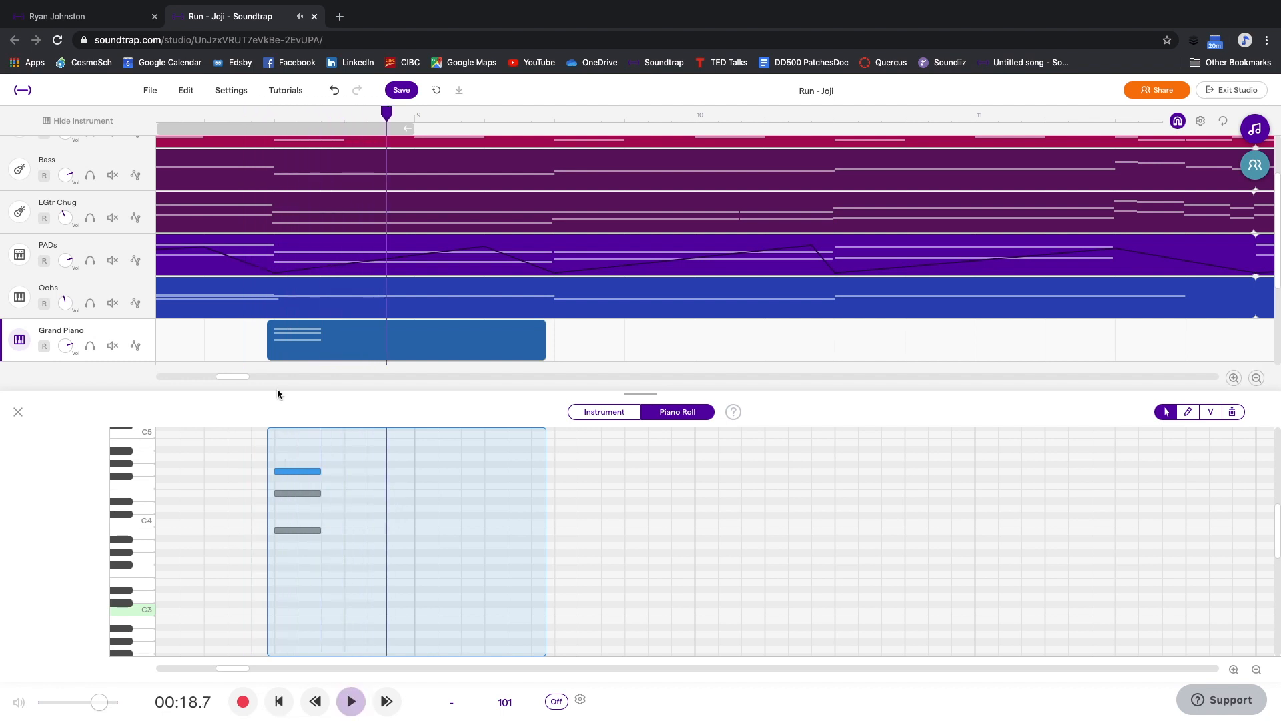
pyautogui.moveTo(315, 585); pyautogui.dragTo(433, 482)
pyautogui.keyDown('ctrl'); pyautogui.scroll(-2, 512, 474); pyautogui.keyUp('ctrl')
pyautogui.scroll(-2, 433, 483)
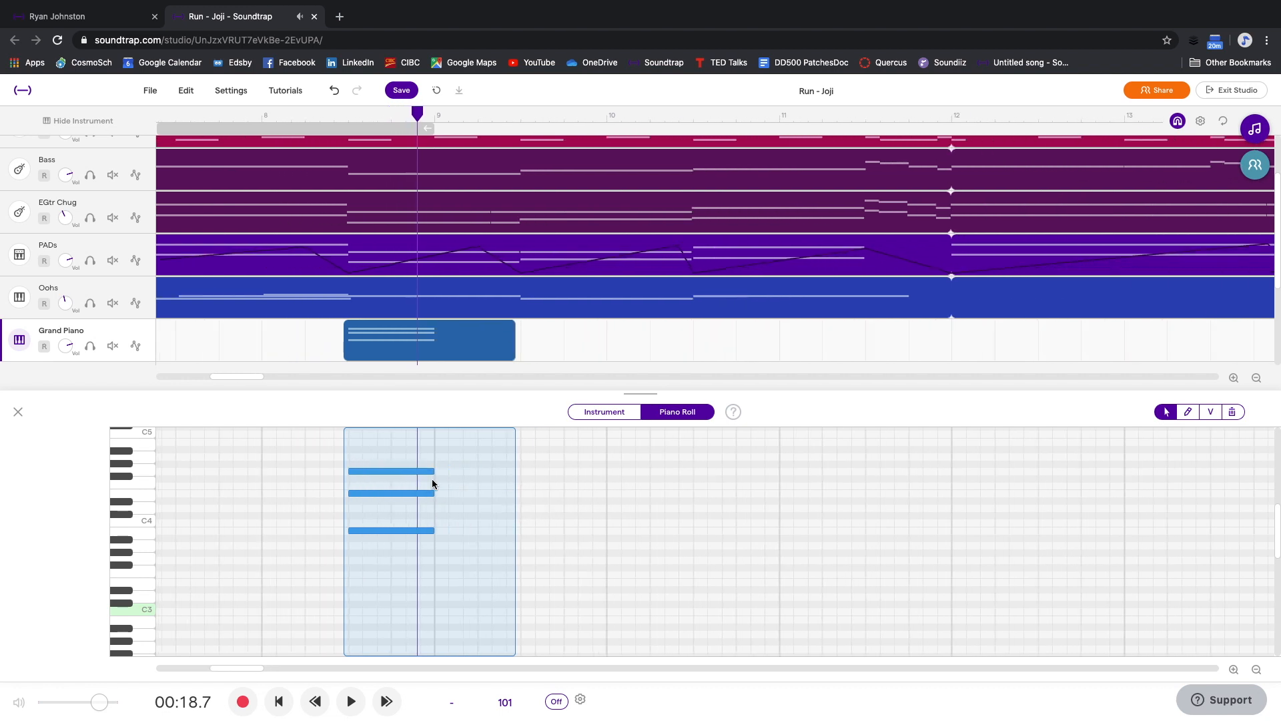
# Rename the Grand Piano track as Reverse Piano.
pyautogui.scroll(-1, 395, 306)
pyautogui.rightClick(401, 305)
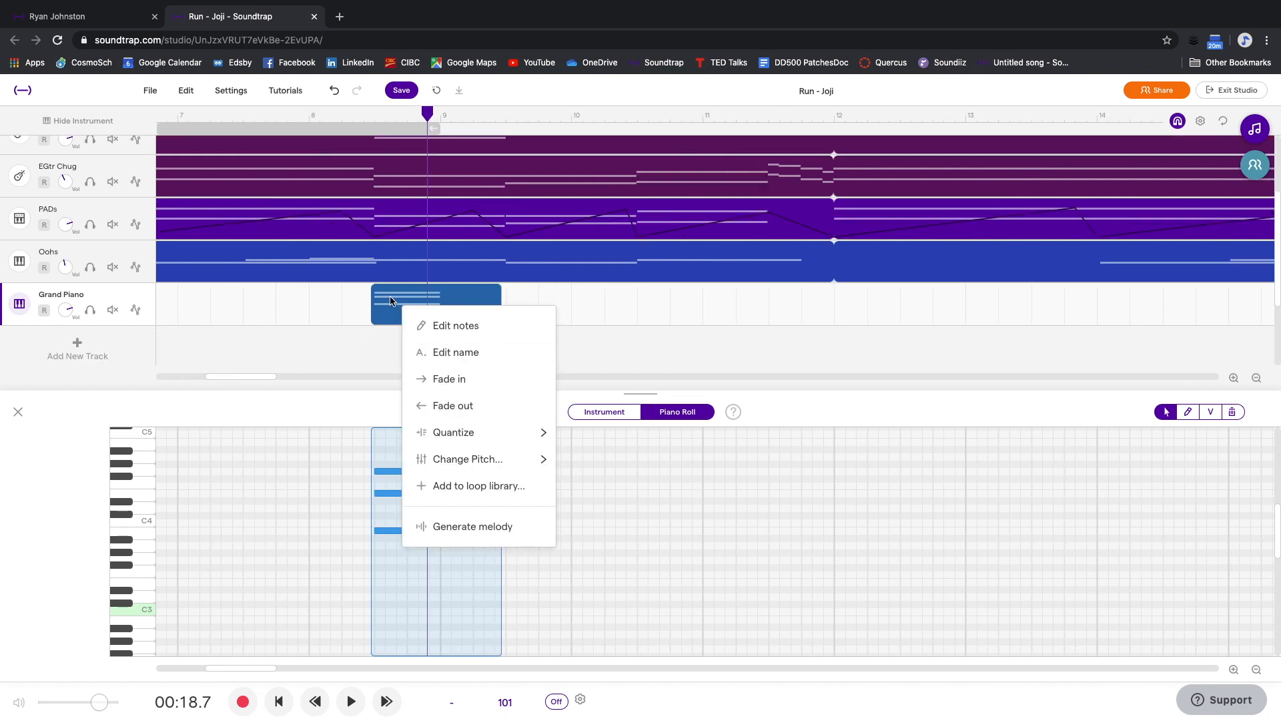
pyautogui.click(414, 290)
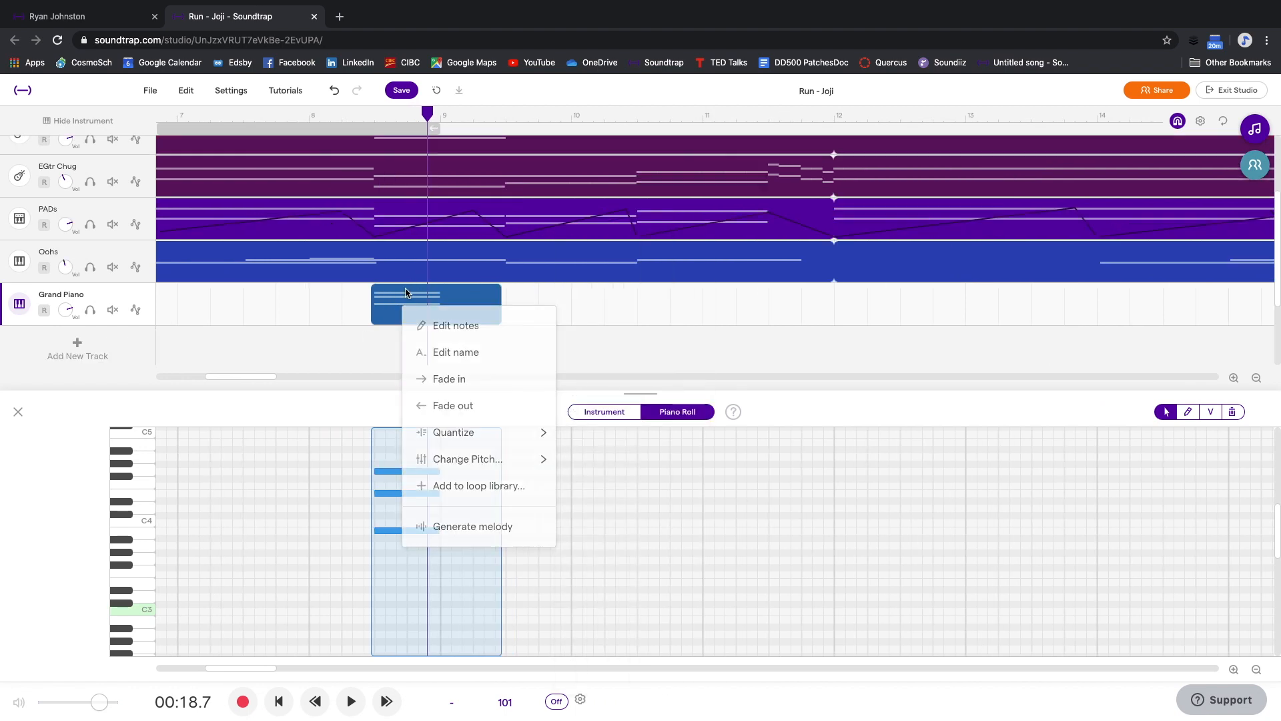
pyautogui.rightClick(142, 295)
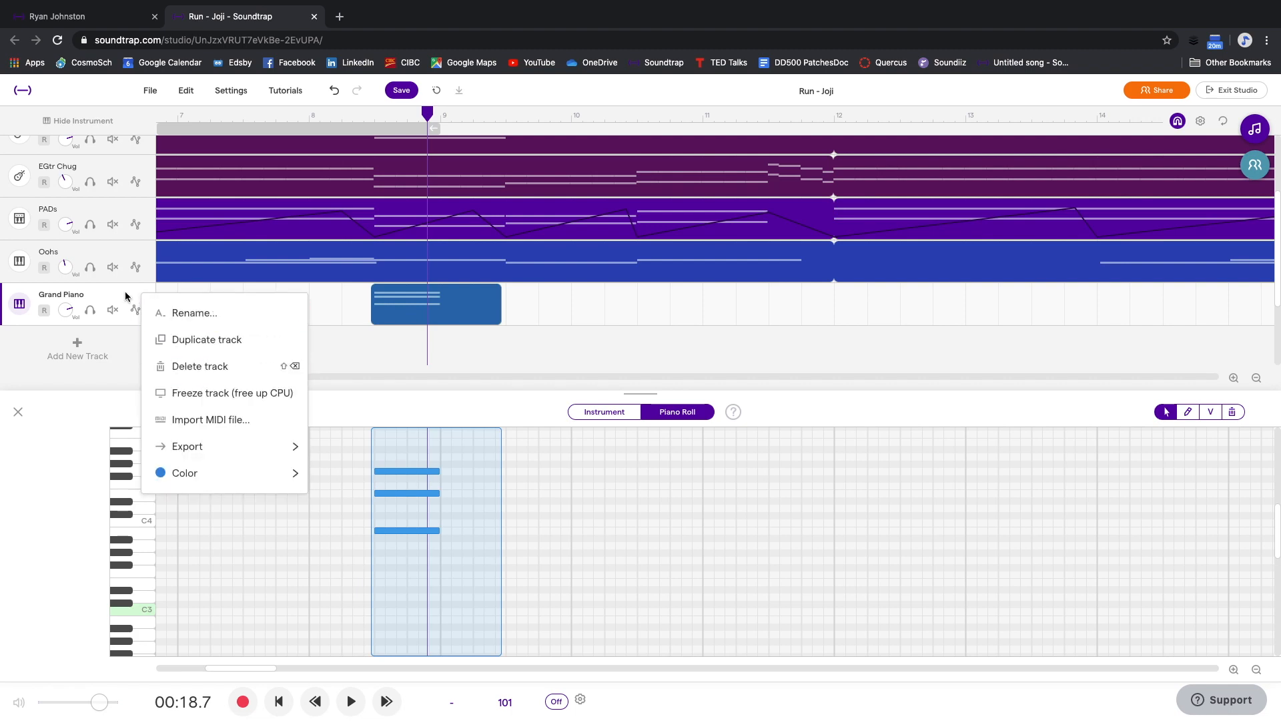
pyautogui.click(194, 312)
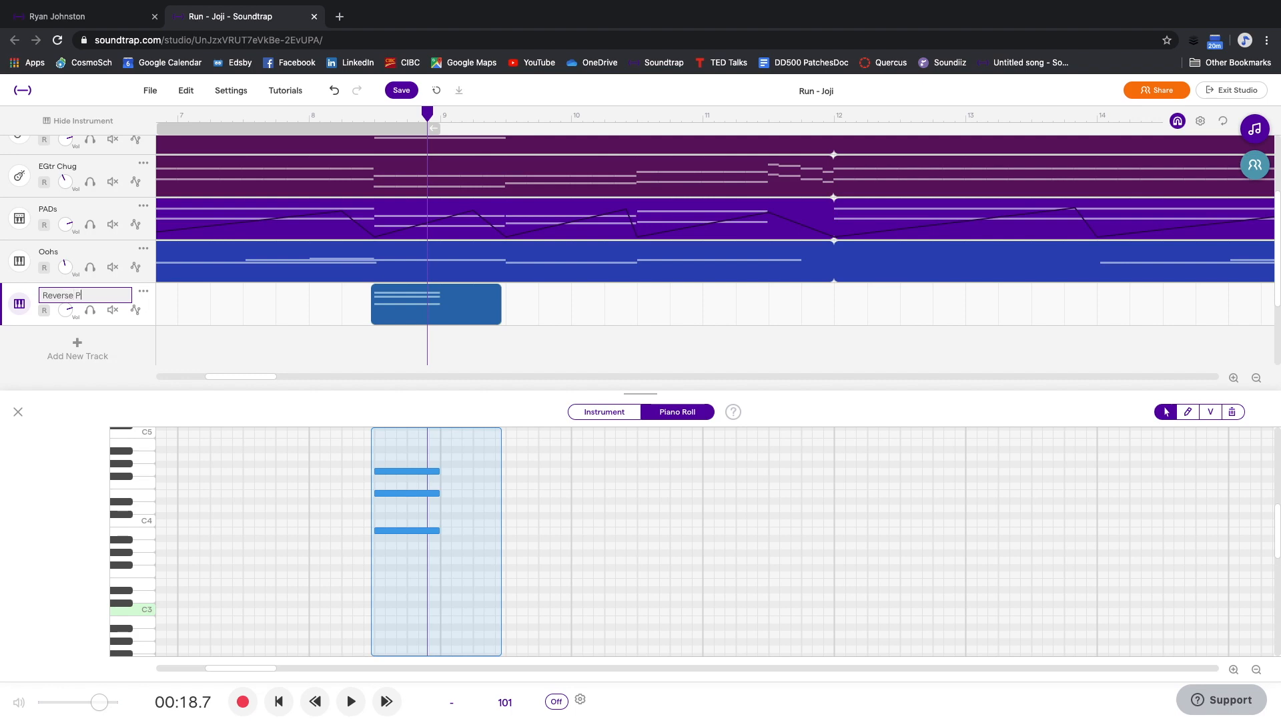
pyautogui.press('Return')
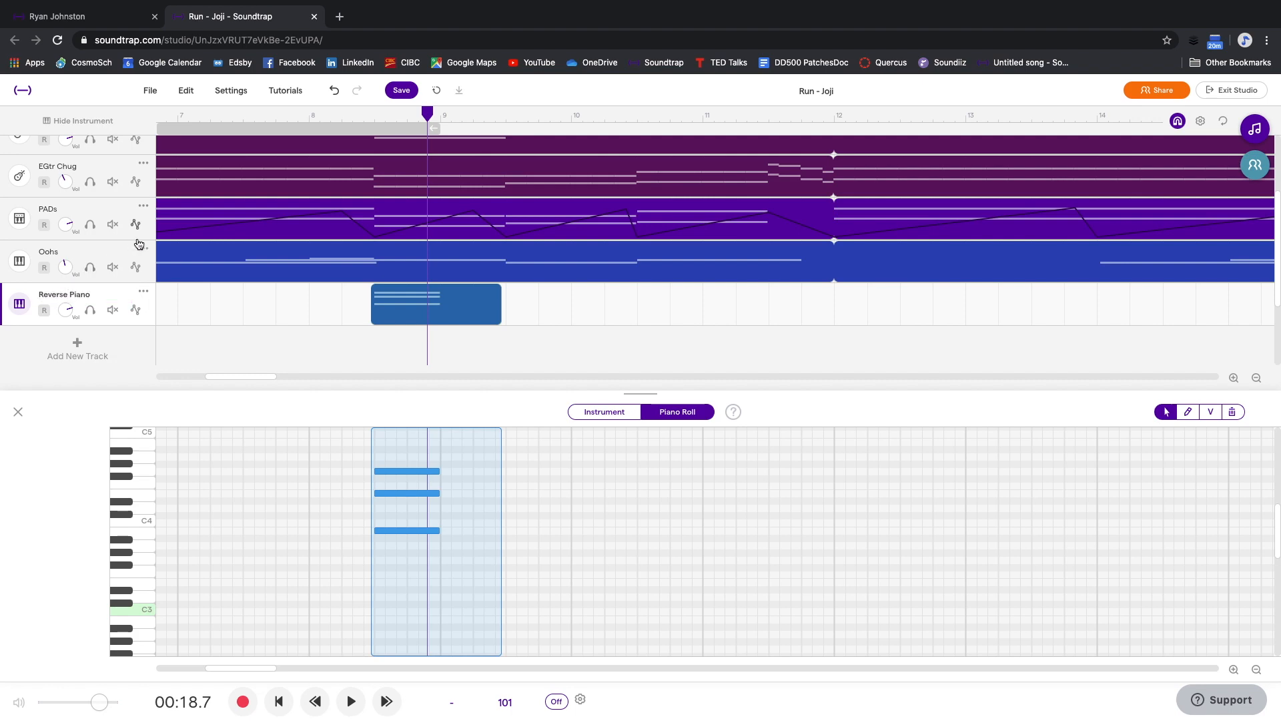
# Export the Reverse Piano track as an audio file and import Reverse Piano.wav into the arrangement on a new track.
pyautogui.click(142, 294)
pyautogui.moveTo(211, 451)
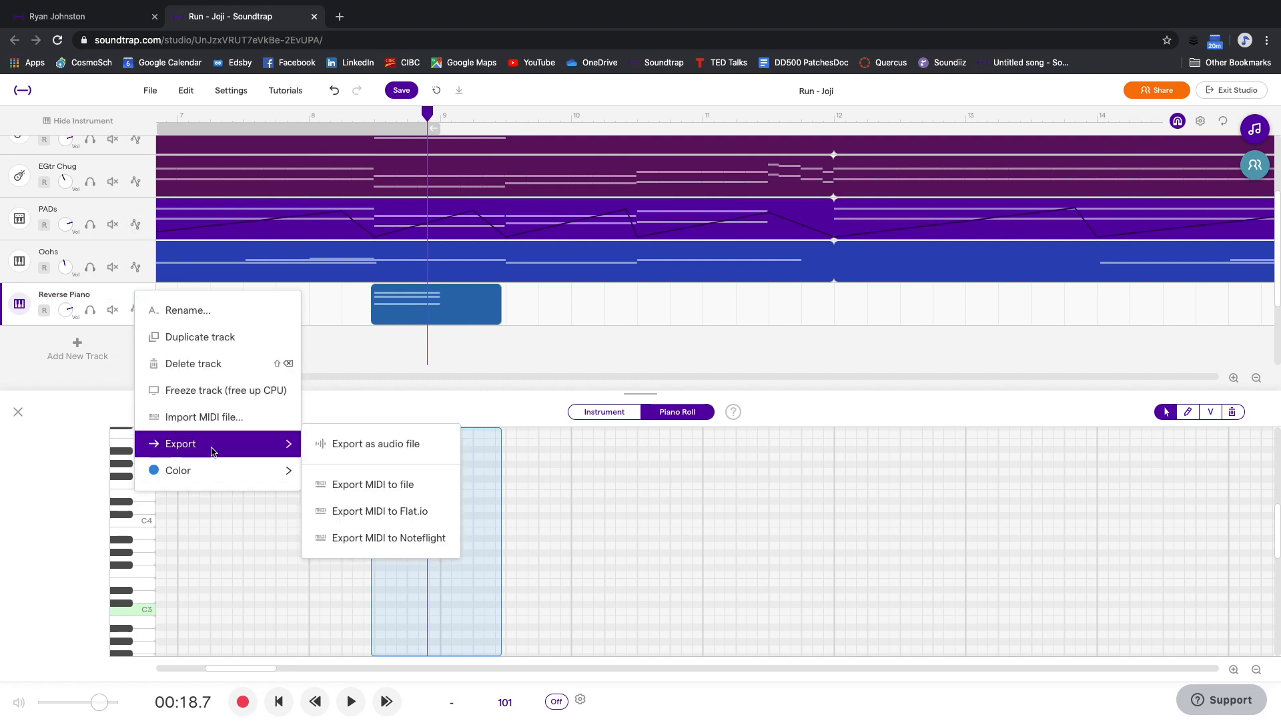
pyautogui.click(363, 444)
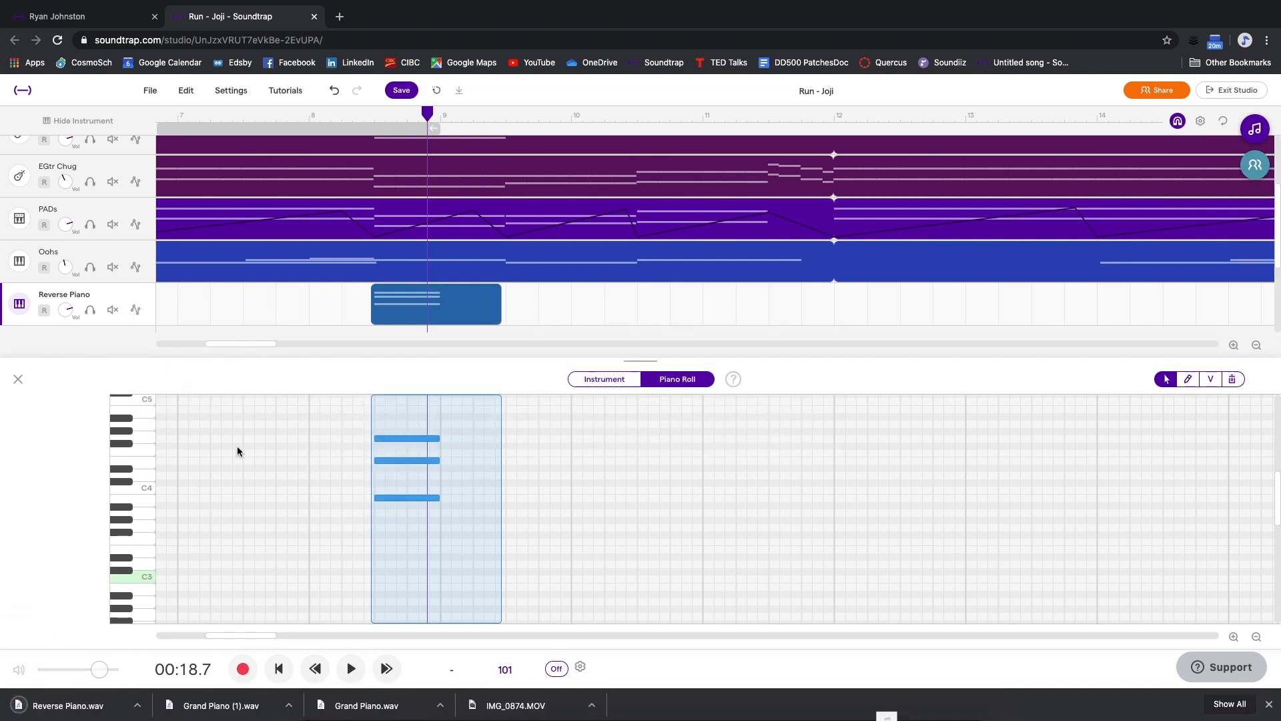
pyautogui.moveTo(90, 710); pyautogui.dragTo(377, 215)
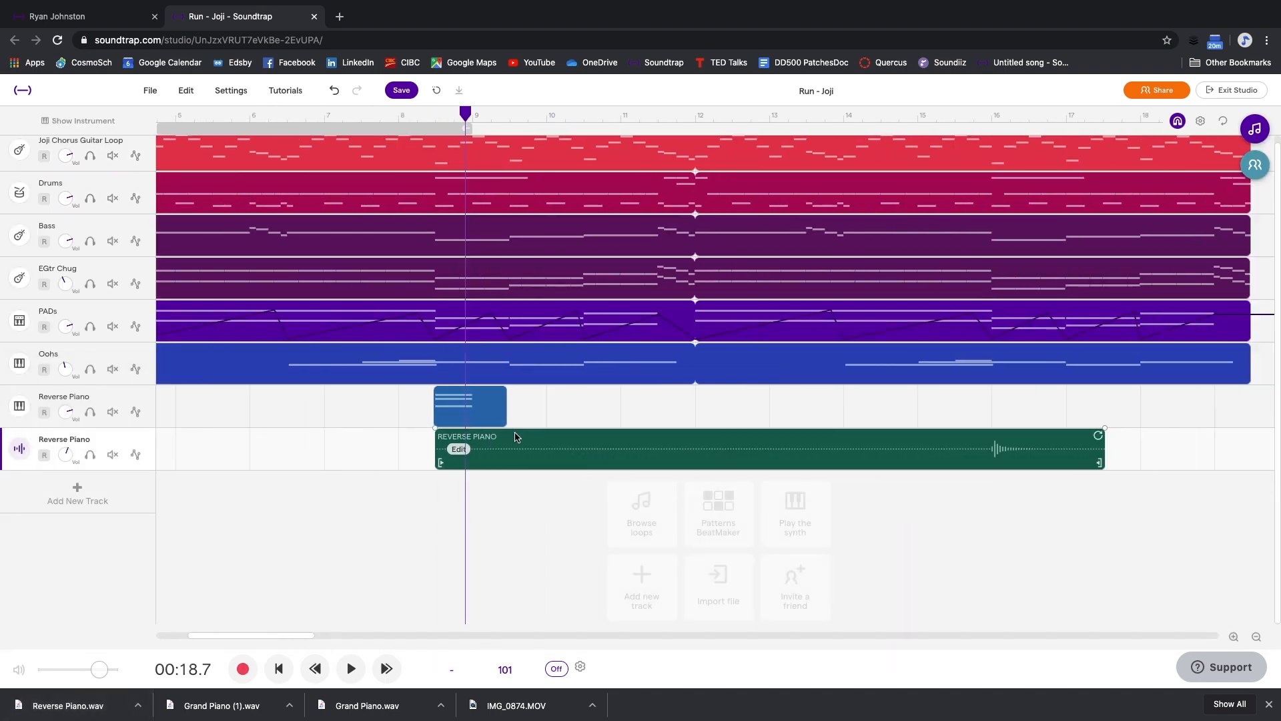
# Trim the long silence before the chord in the Reverse Piano audio region and move the region to start at bar 7.
pyautogui.scroll(-2, 516, 437)
pyautogui.moveTo(460, 463); pyautogui.dragTo(727, 480)
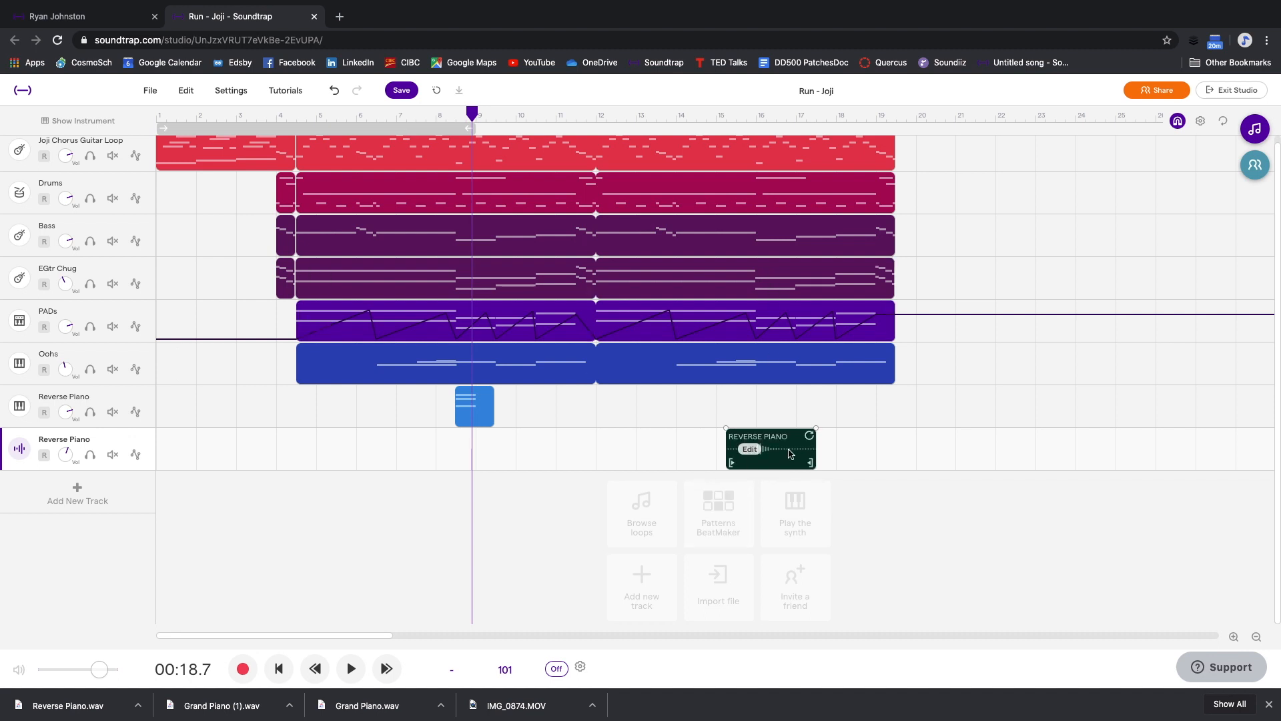
pyautogui.moveTo(789, 454); pyautogui.dragTo(464, 454)
pyautogui.scroll(5, 463, 454)
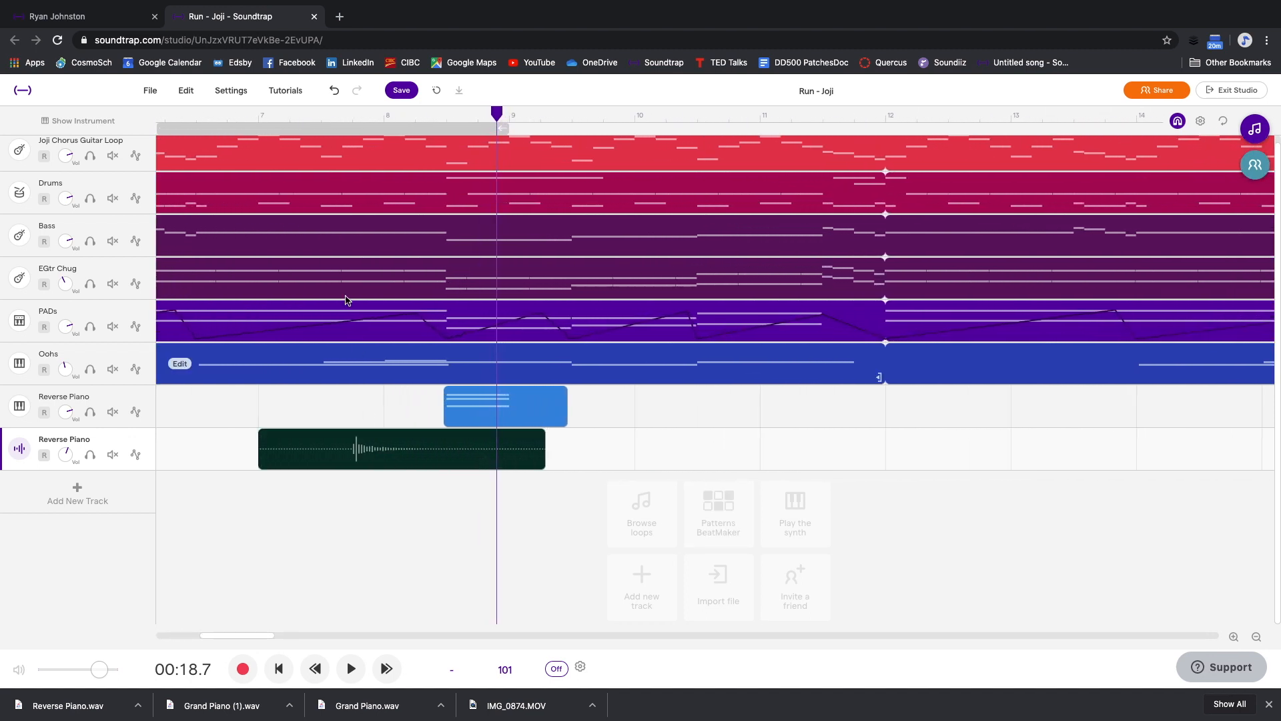
# Solo the Reverse Piano audio track and play it back from just before the chord in bar 7.
pyautogui.click(90, 454)
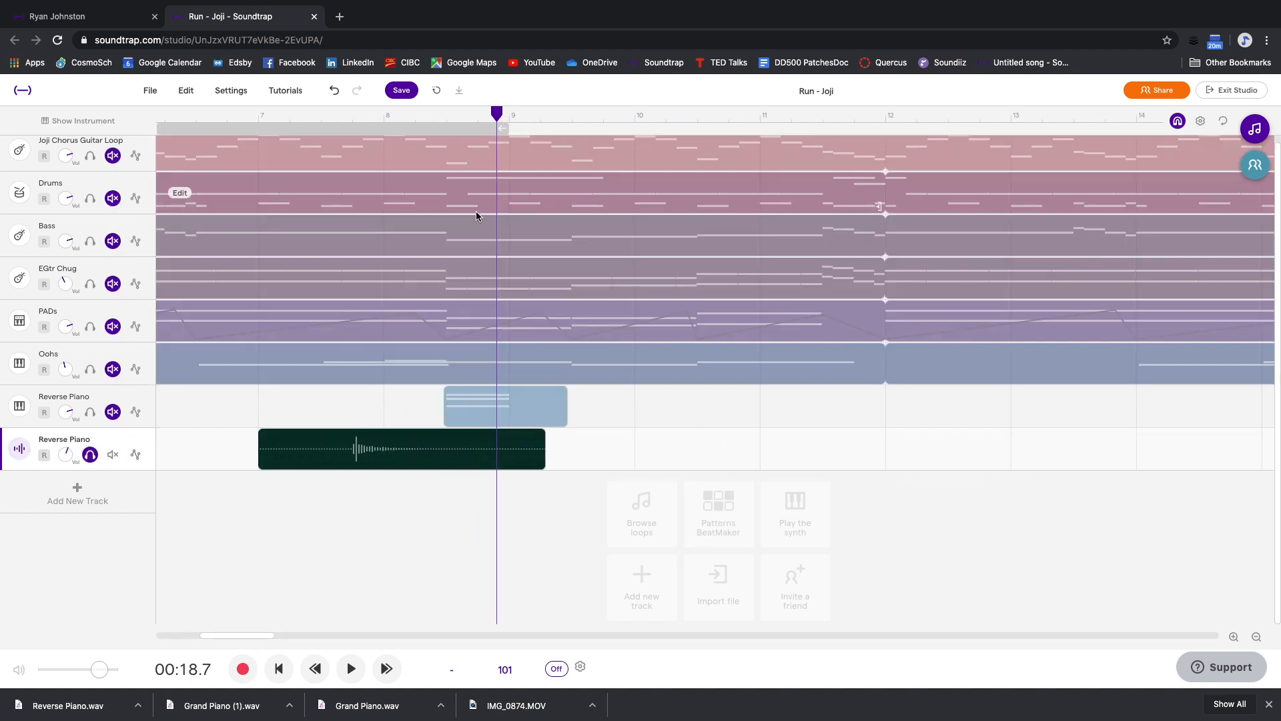
pyautogui.click(353, 117)
pyautogui.press('space')
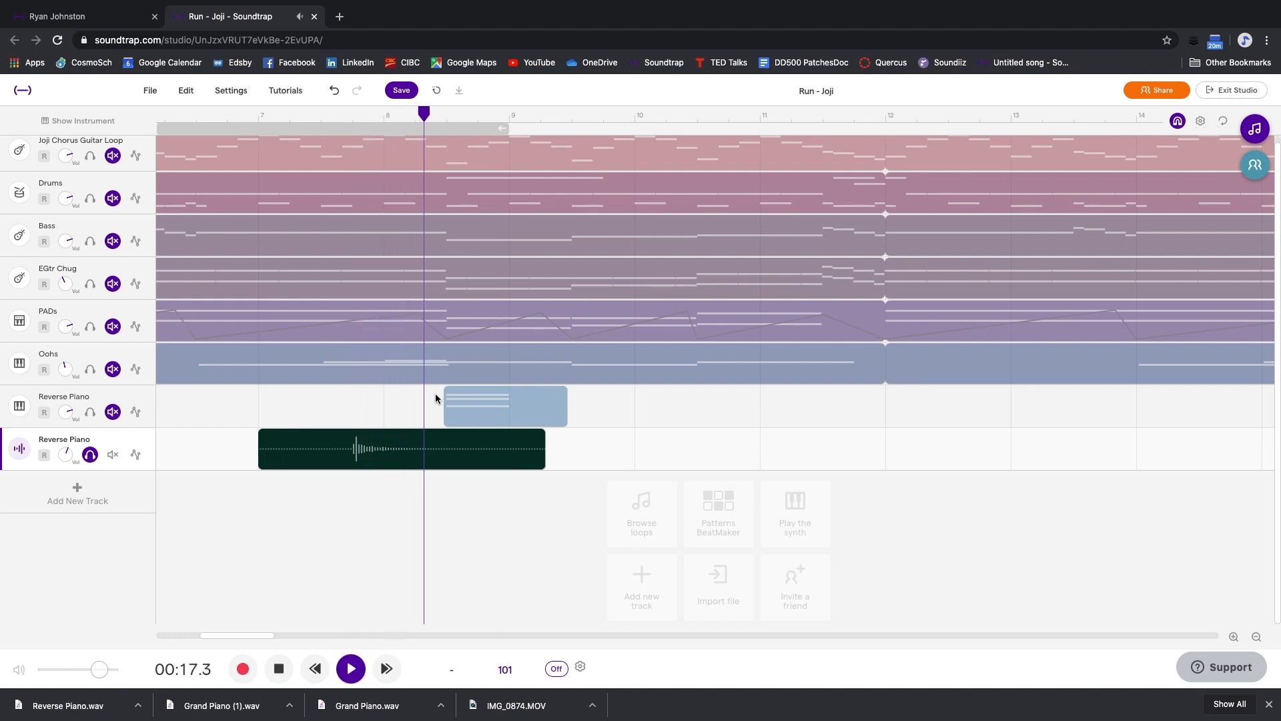
pyautogui.press('space')
# Pitch the Reverse Piano audio region down by 12 semitones and play the chord back.
pyautogui.scroll(3, 347, 443)
pyautogui.rightClick(377, 439)
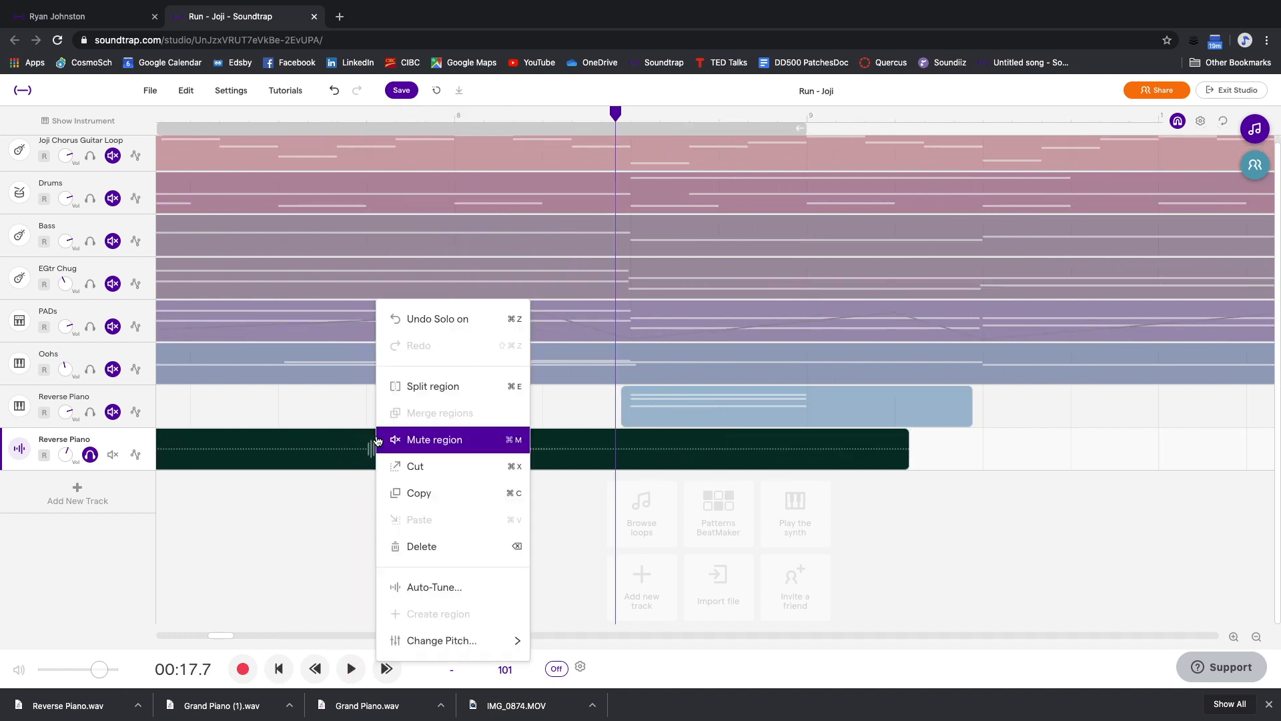
pyautogui.moveTo(445, 637)
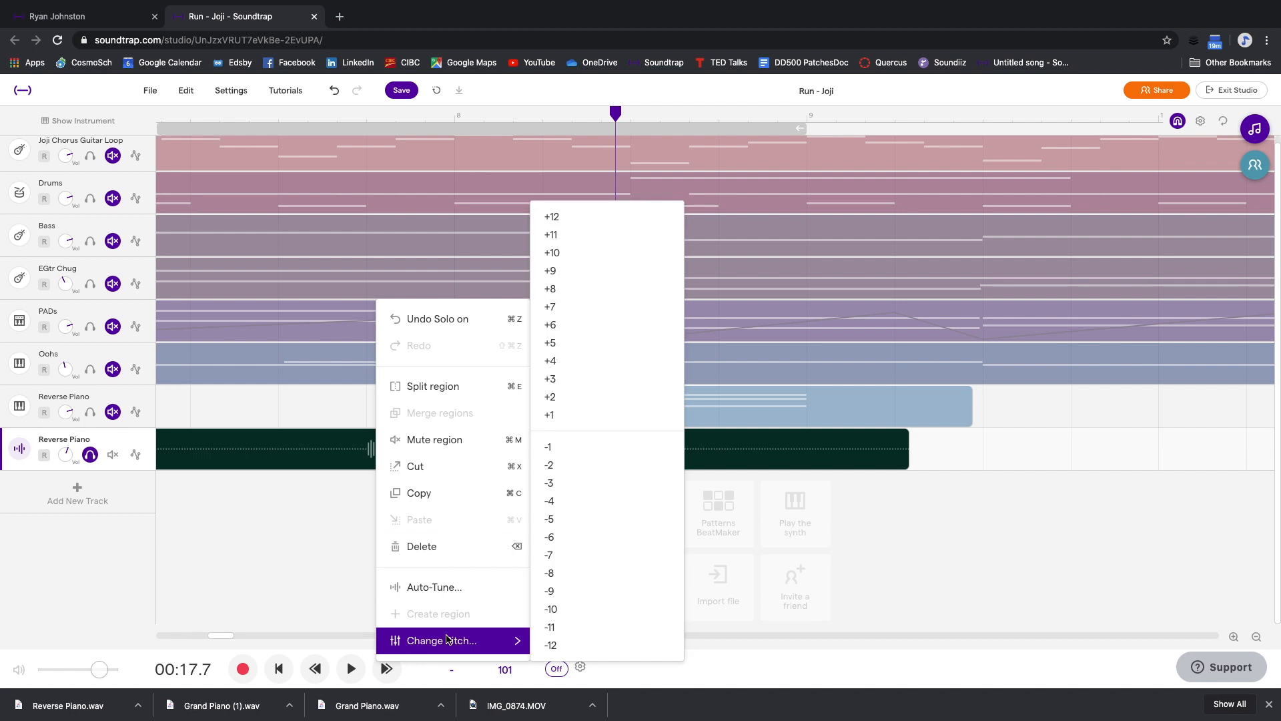
pyautogui.click(578, 640)
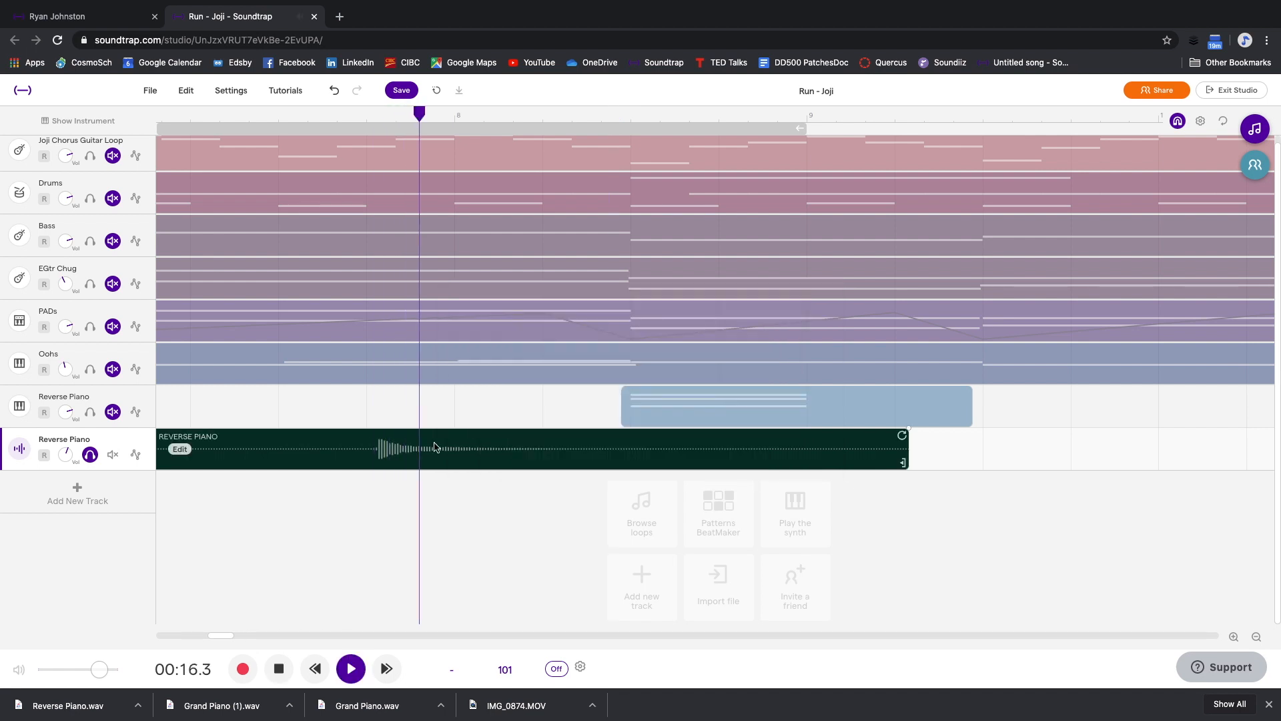
pyautogui.scroll(-2, 436, 448)
pyautogui.press('space')
pyautogui.scroll(3, 435, 447)
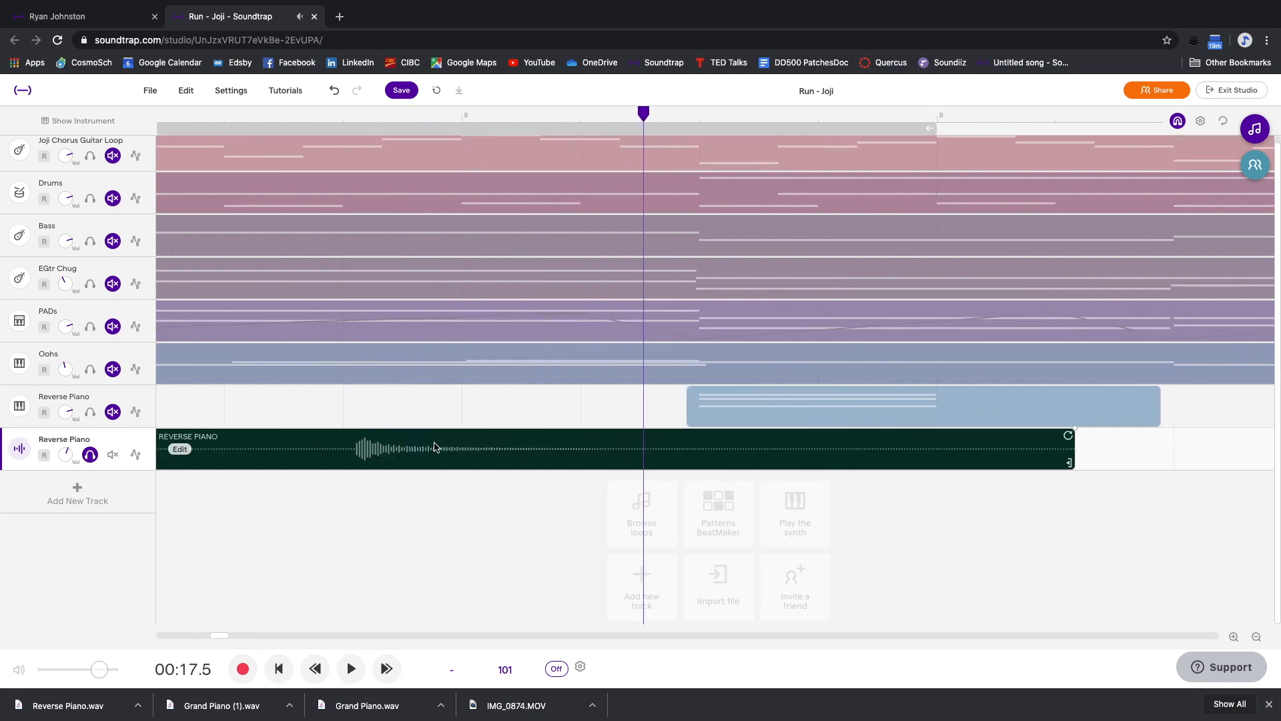
# Reverse the Reverse Piano audio region.
pyautogui.rightClick(451, 446)
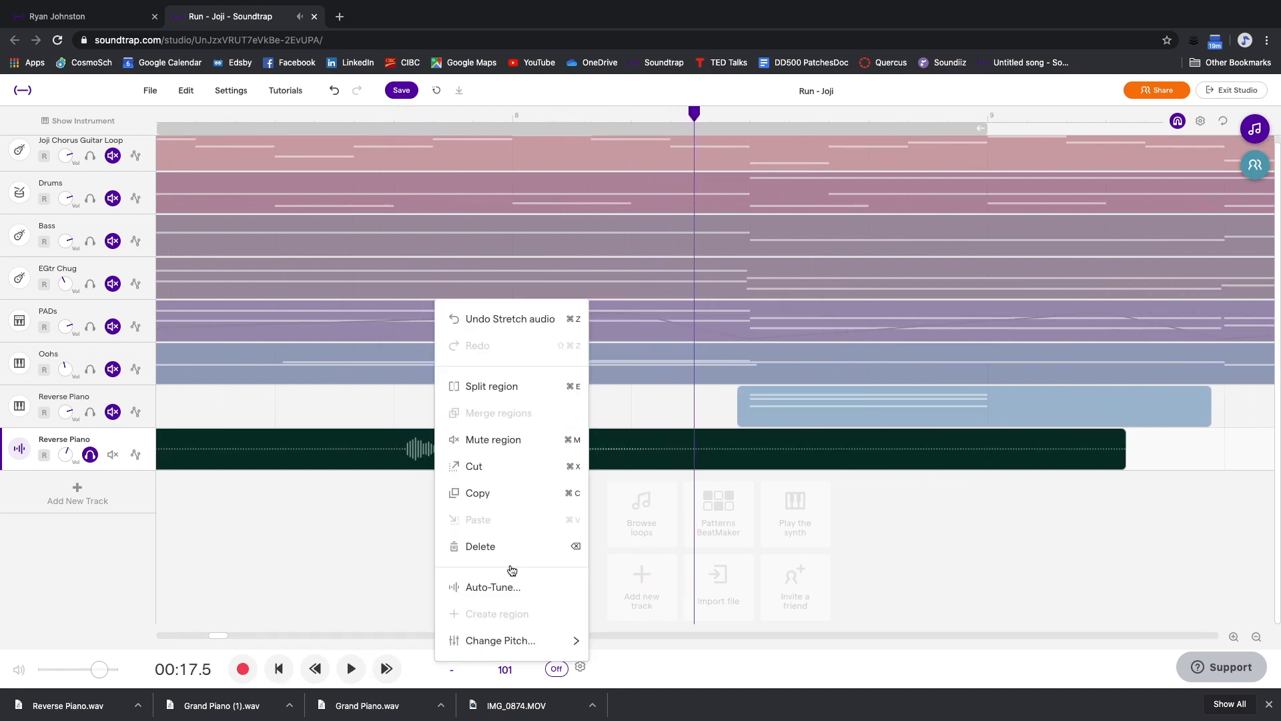
pyautogui.click(467, 441)
pyautogui.scroll(-2, 409, 454)
pyautogui.rightClick(212, 457)
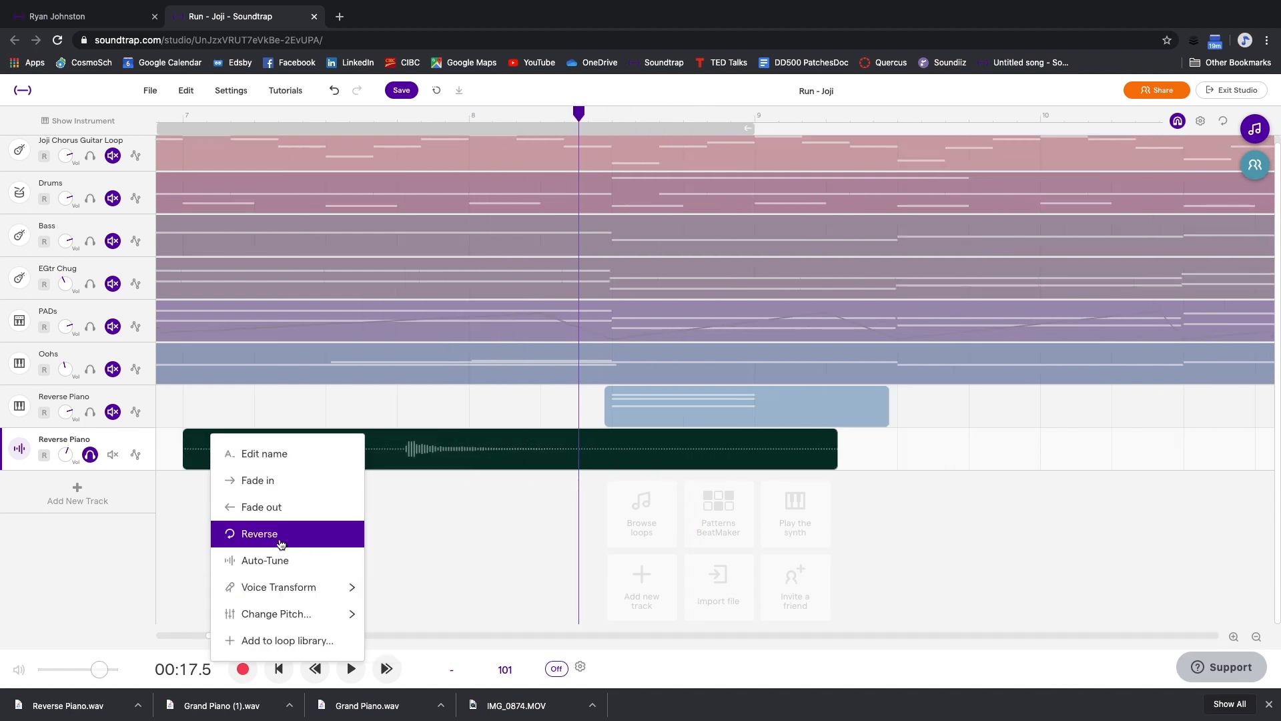
pyautogui.click(281, 544)
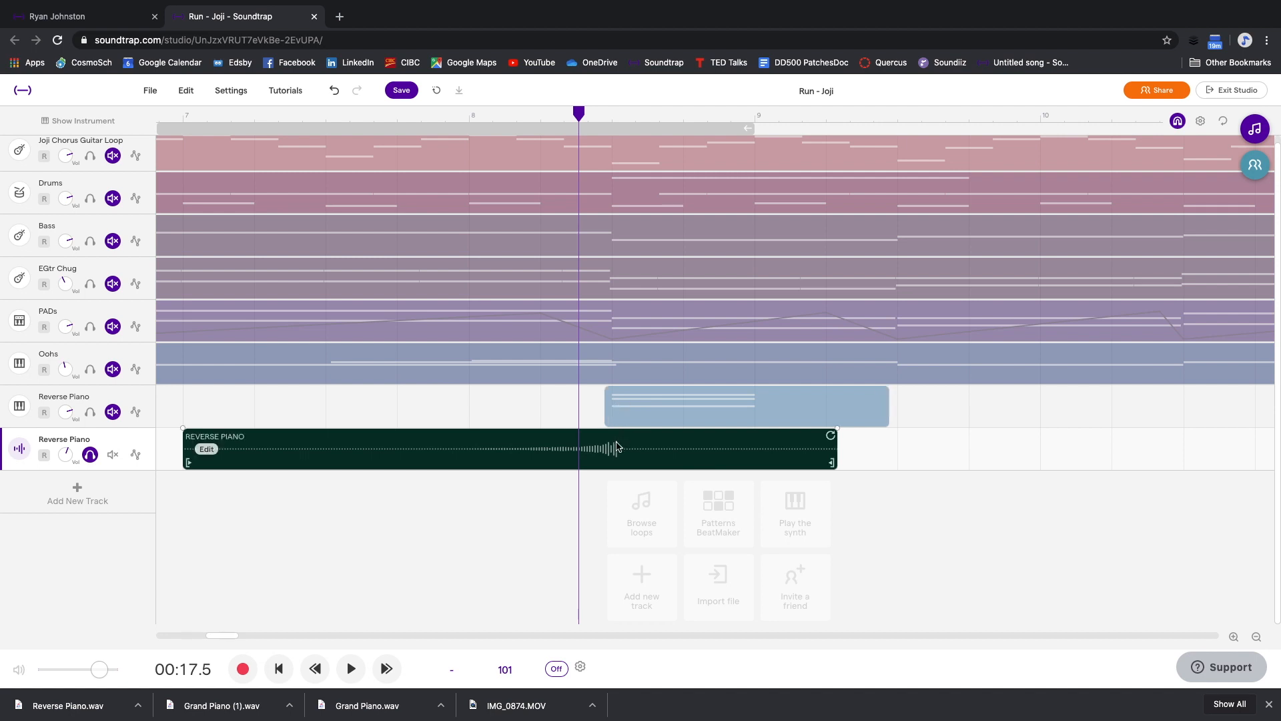
# Move the reversed audio region slightly earlier so its swell peaks before the muted MIDI chord, and play it back.
pyautogui.moveTo(617, 446); pyautogui.dragTo(570, 447)
pyautogui.click(395, 117)
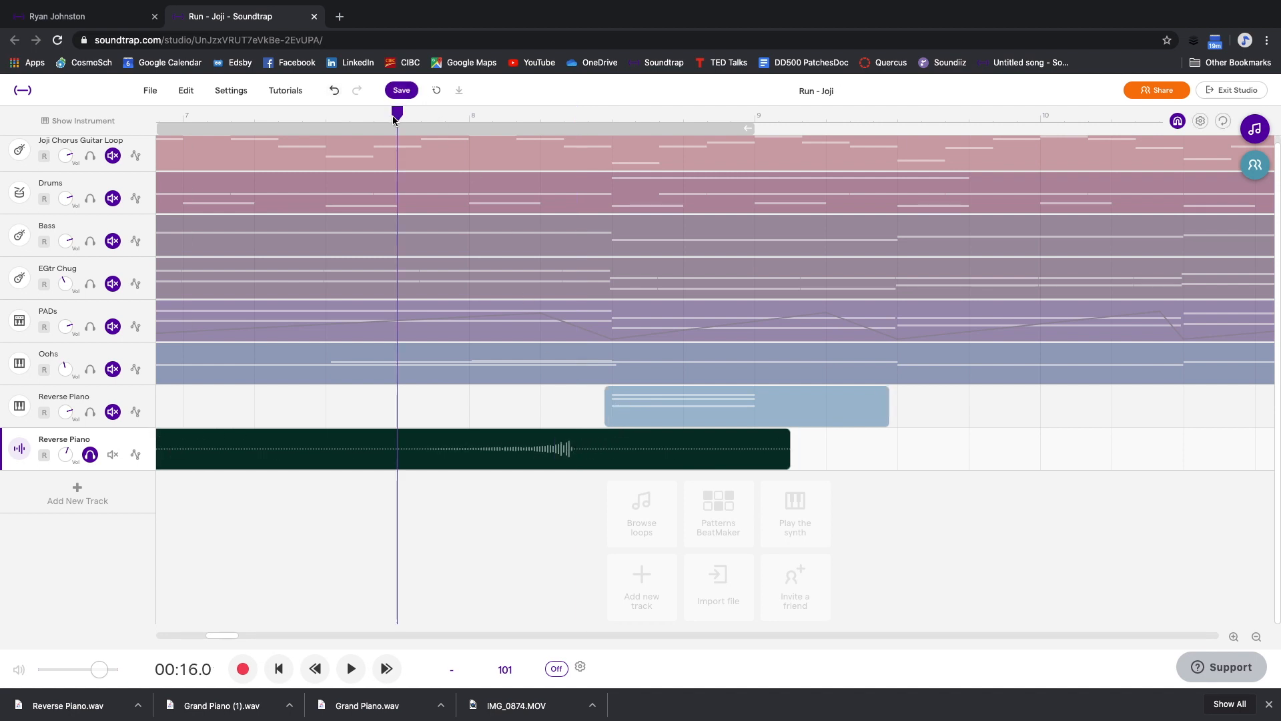
pyautogui.press('space')
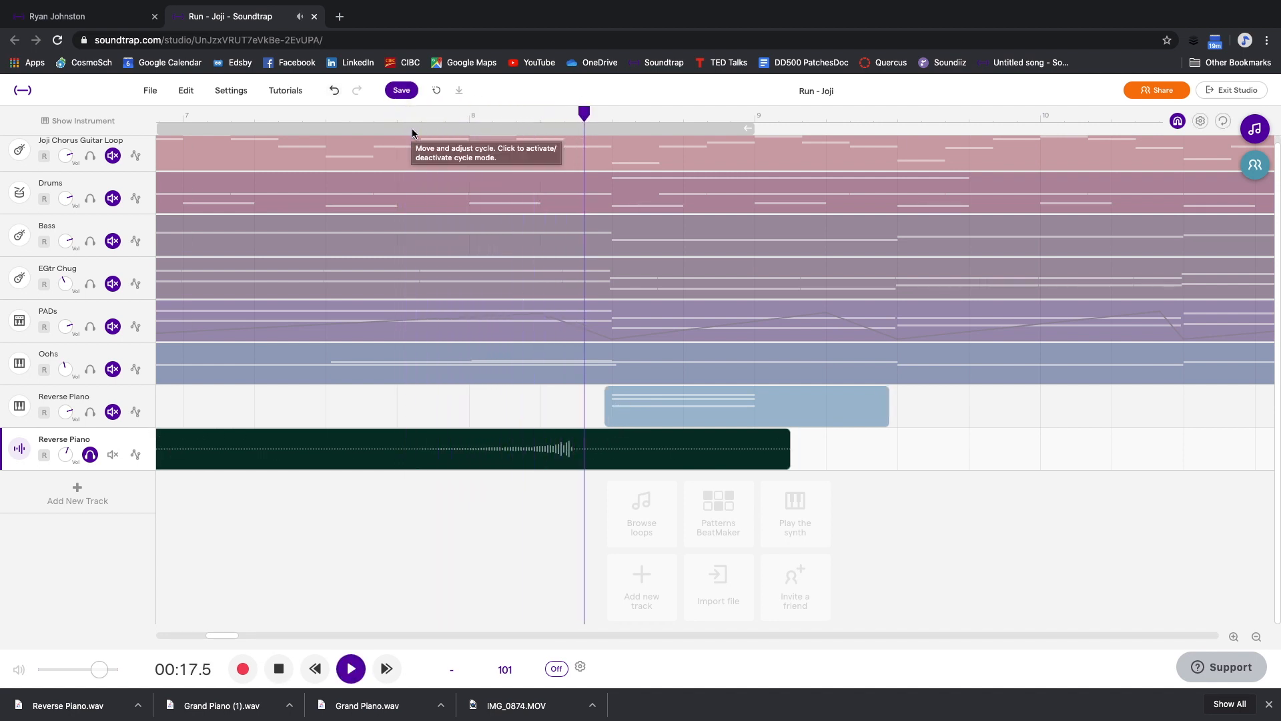
pyautogui.press('space')
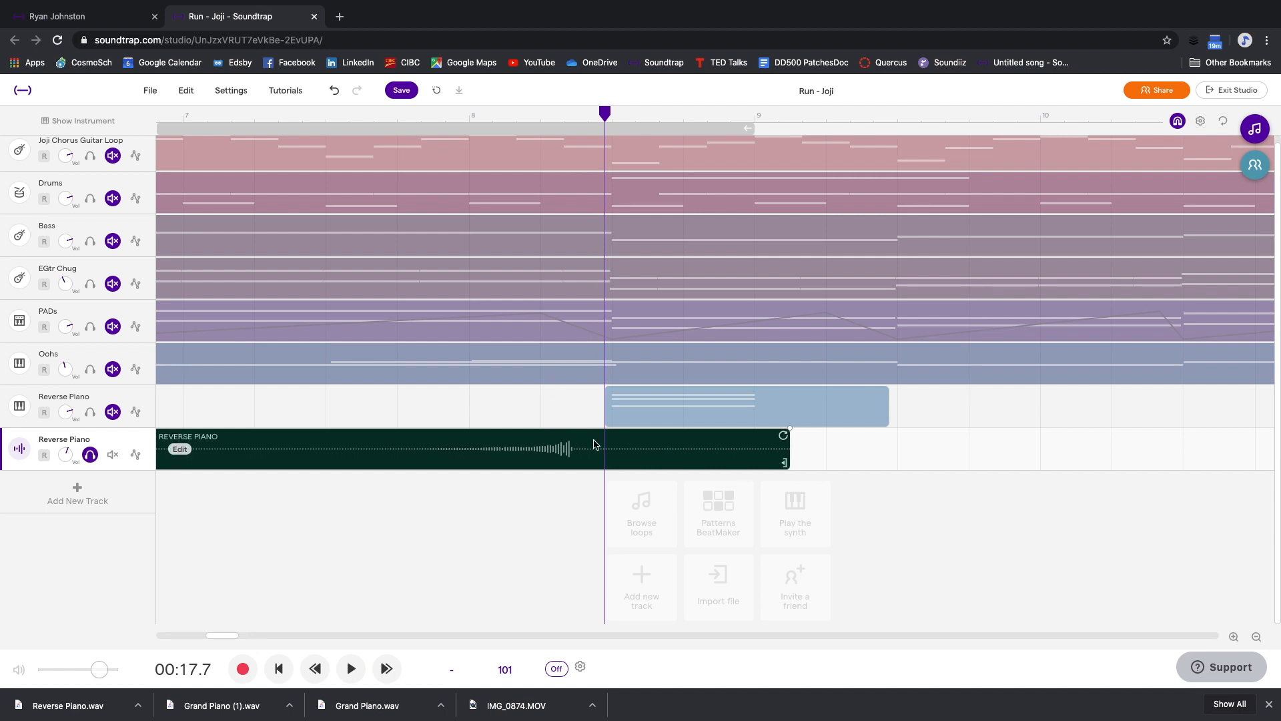
# Align the reversed region's peak with the start of the muted MIDI chord and trim off the silence after the peak.
pyautogui.moveTo(594, 441); pyautogui.dragTo(621, 442)
pyautogui.scroll(5, 621, 441)
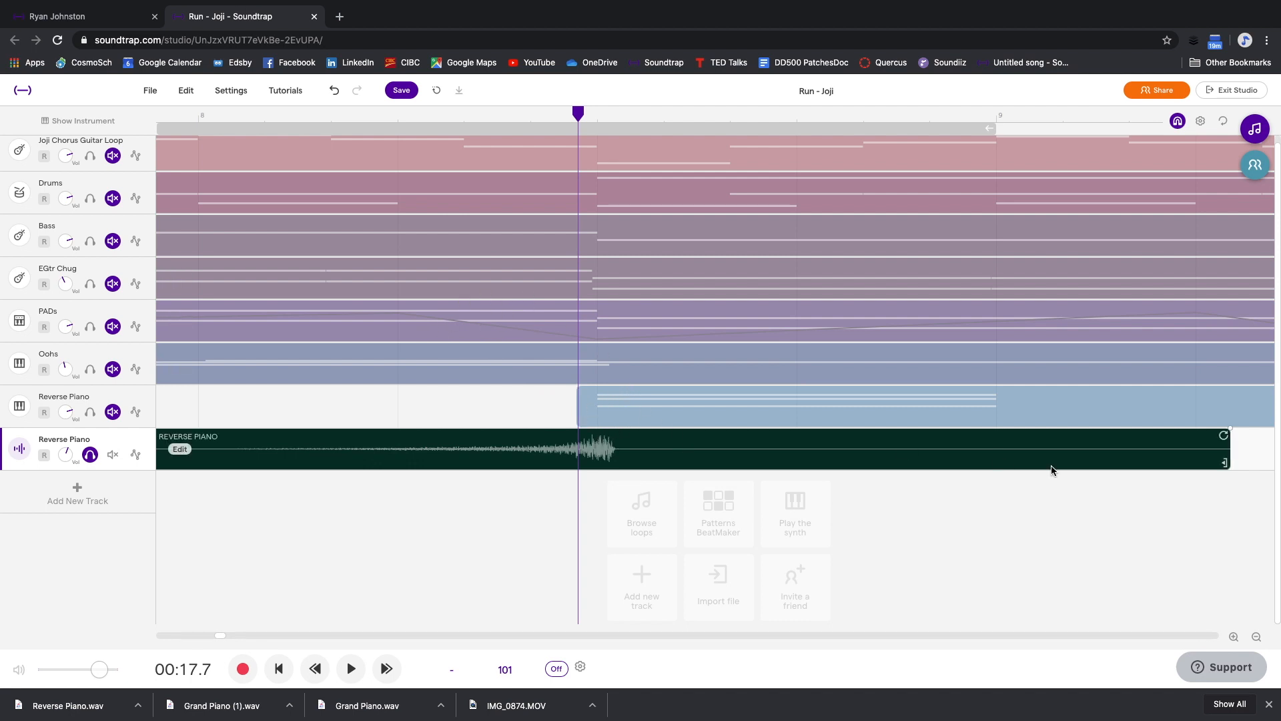
pyautogui.moveTo(1227, 462); pyautogui.dragTo(549, 463)
# Unsolo the Reverse Piano audio track and raise its volume while playing it with the full mix.
pyautogui.click(523, 409)
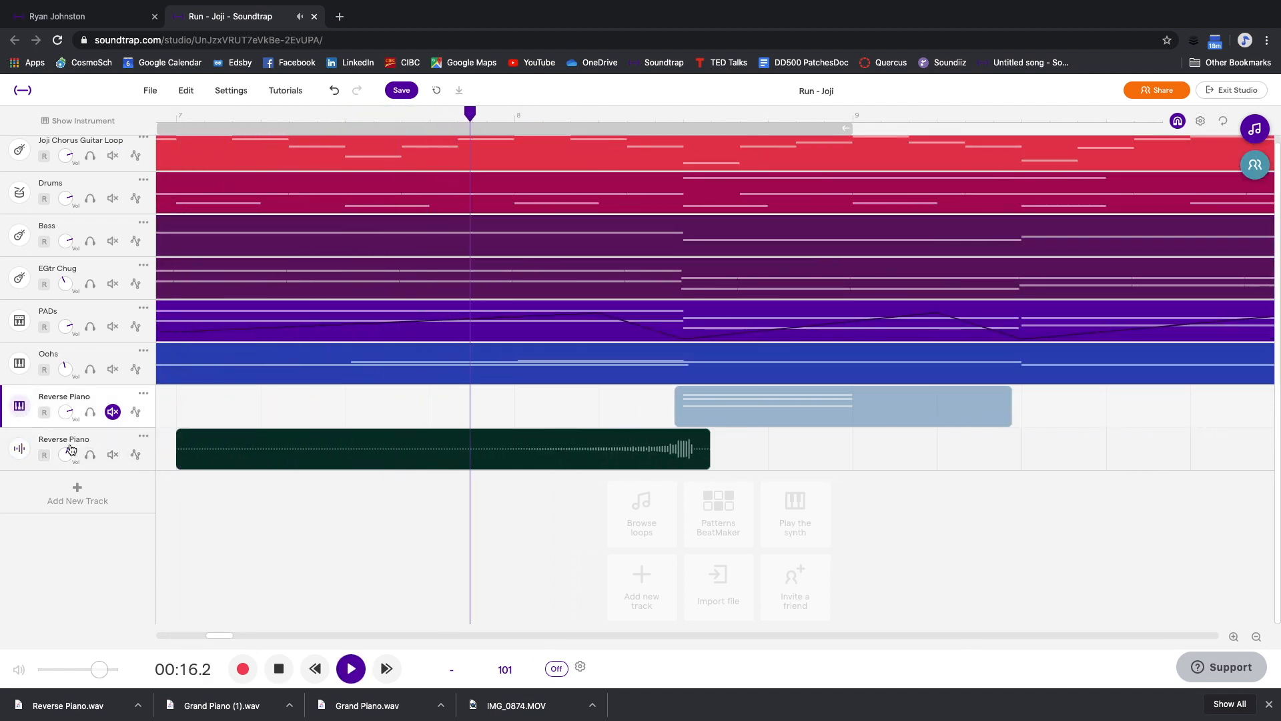
pyautogui.moveTo(73, 449)
pyautogui.mouseDown()
pyautogui.moveTo(107, 407)
pyautogui.moveTo(91, 405)
pyautogui.moveTo(70, 443)
pyautogui.moveTo(70, 428)
pyautogui.mouseUp()
pyautogui.press('space')
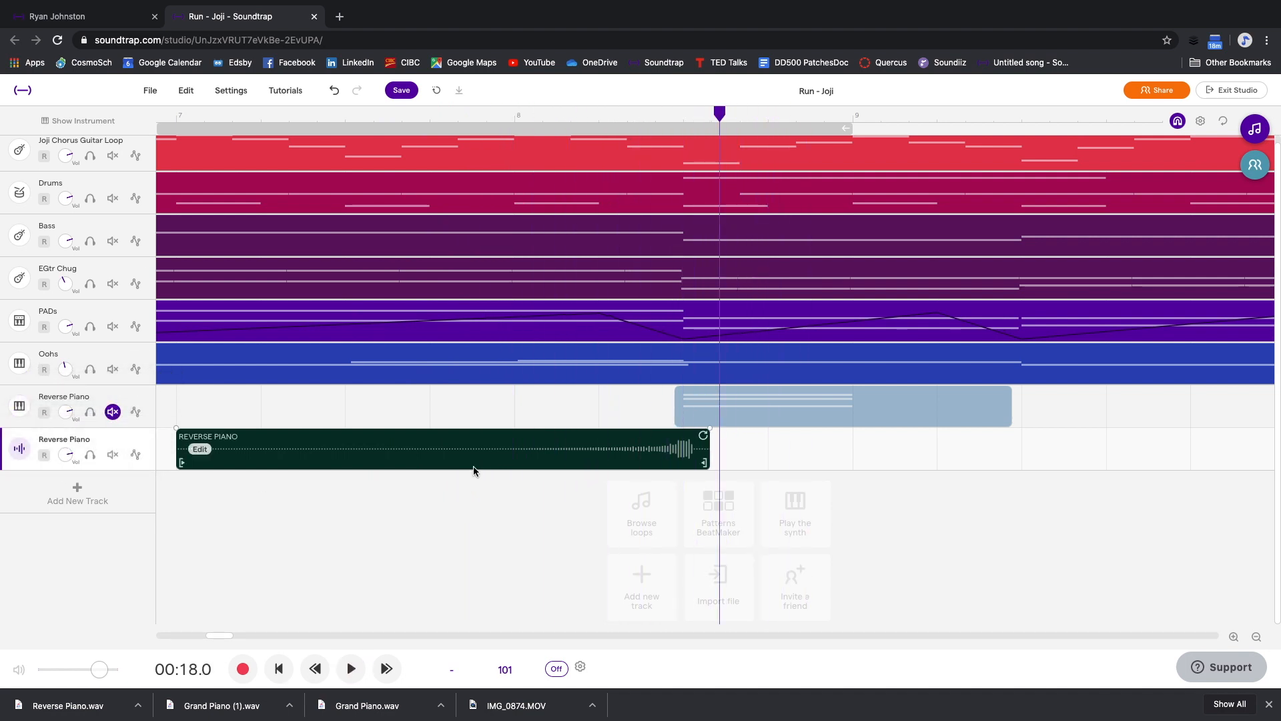
# Add a Room effect to the Reverse Piano audio track, choose Rich Plate and raise its amount to about three quarters.
pyautogui.click(19, 448)
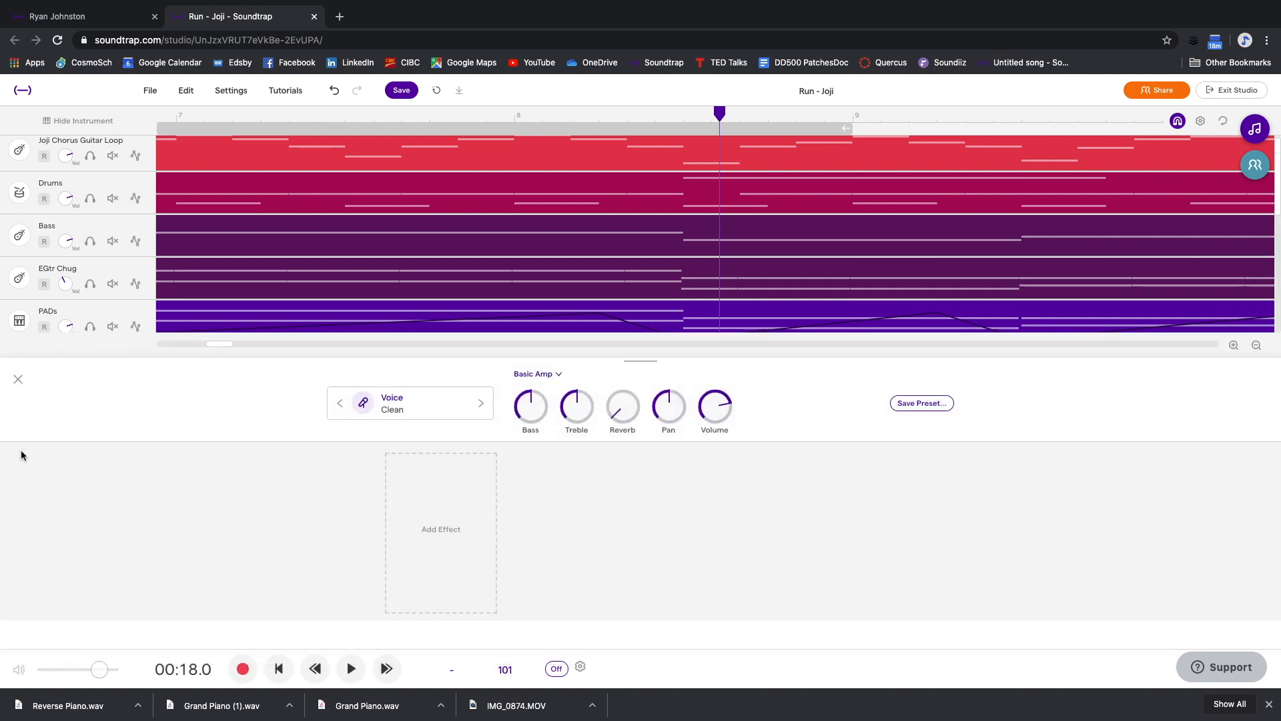
pyautogui.click(442, 512)
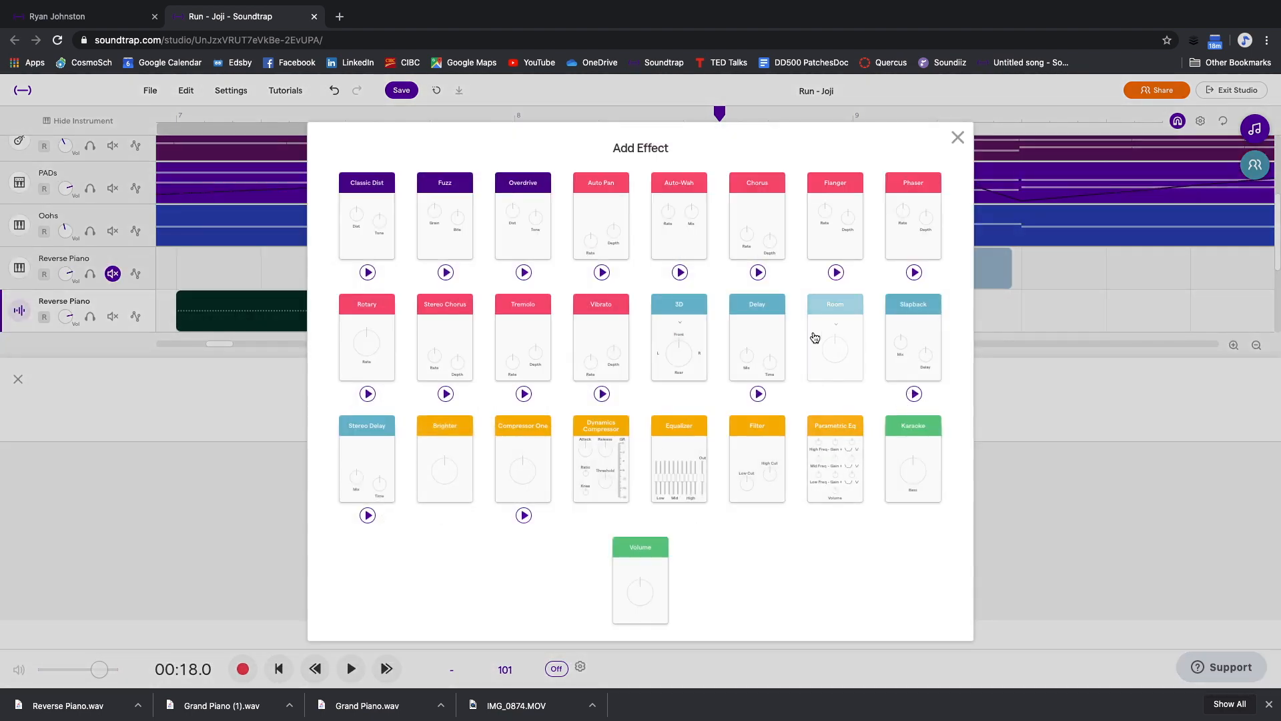
pyautogui.click(857, 341)
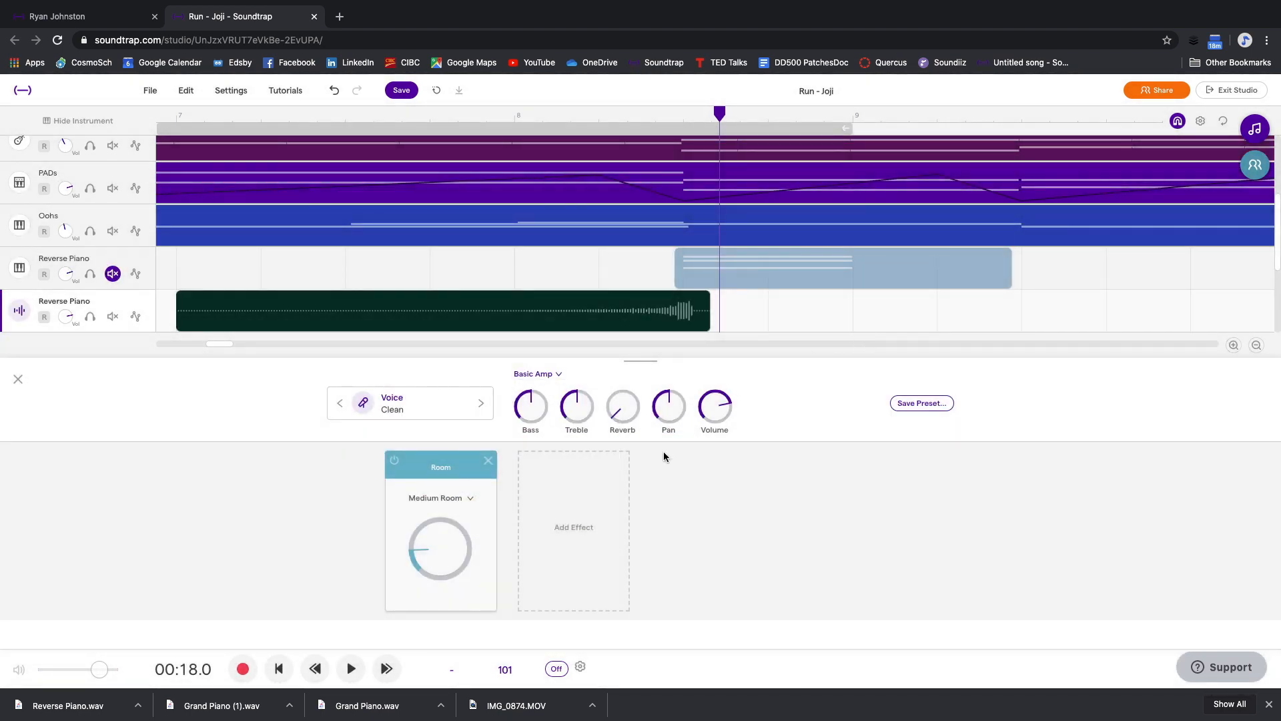
pyautogui.click(441, 511)
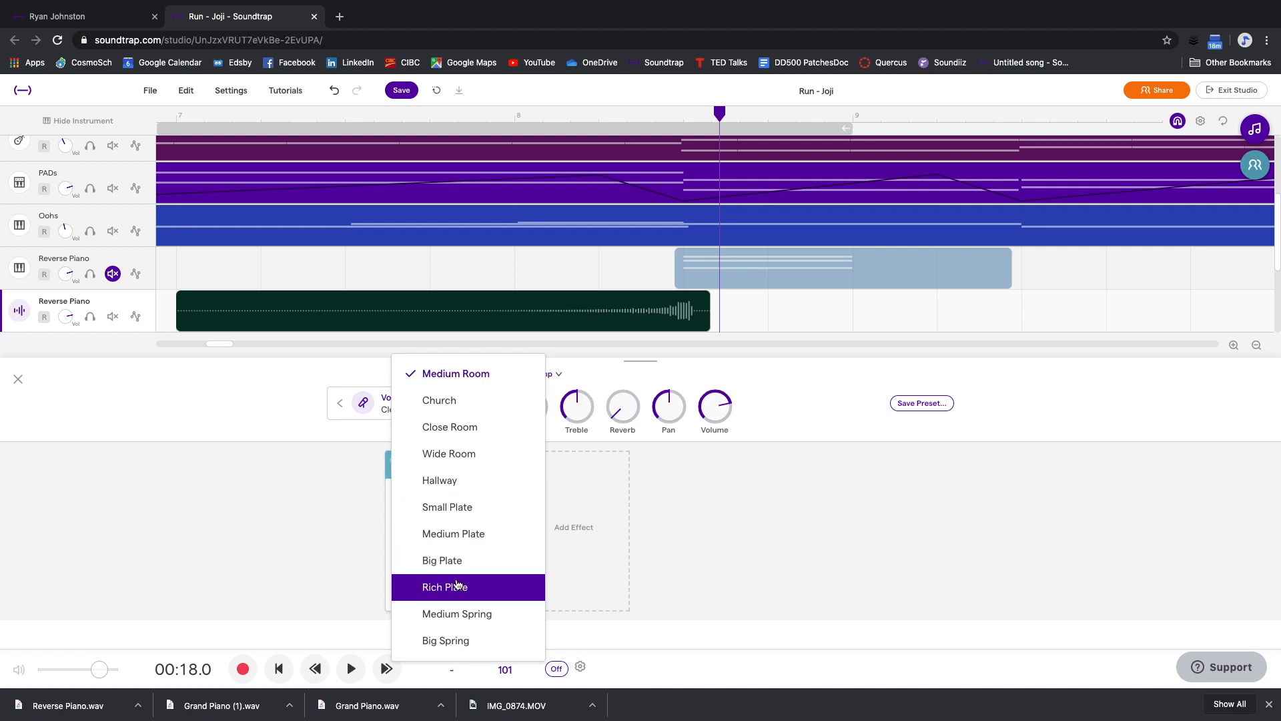
pyautogui.click(455, 588)
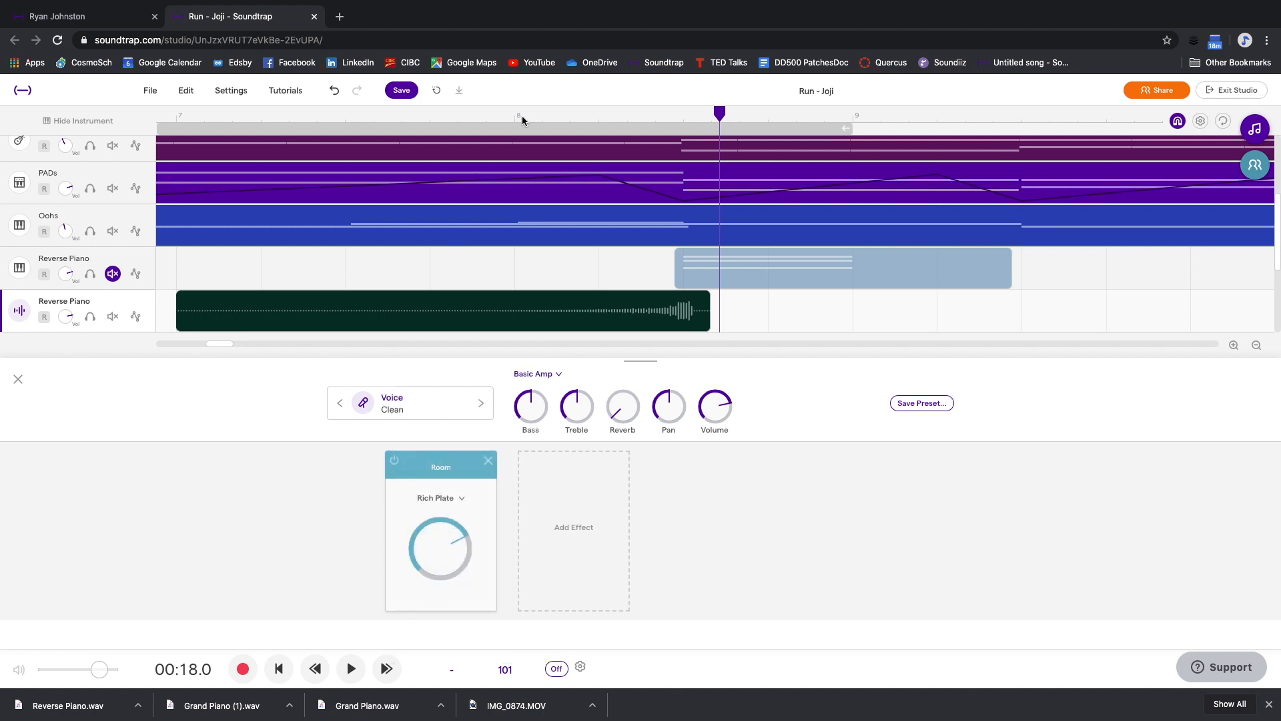
# Solo the Reverse Piano audio track and listen to the reversed chord with the Rich Plate reverb.
pyautogui.click(91, 317)
pyautogui.press('space')
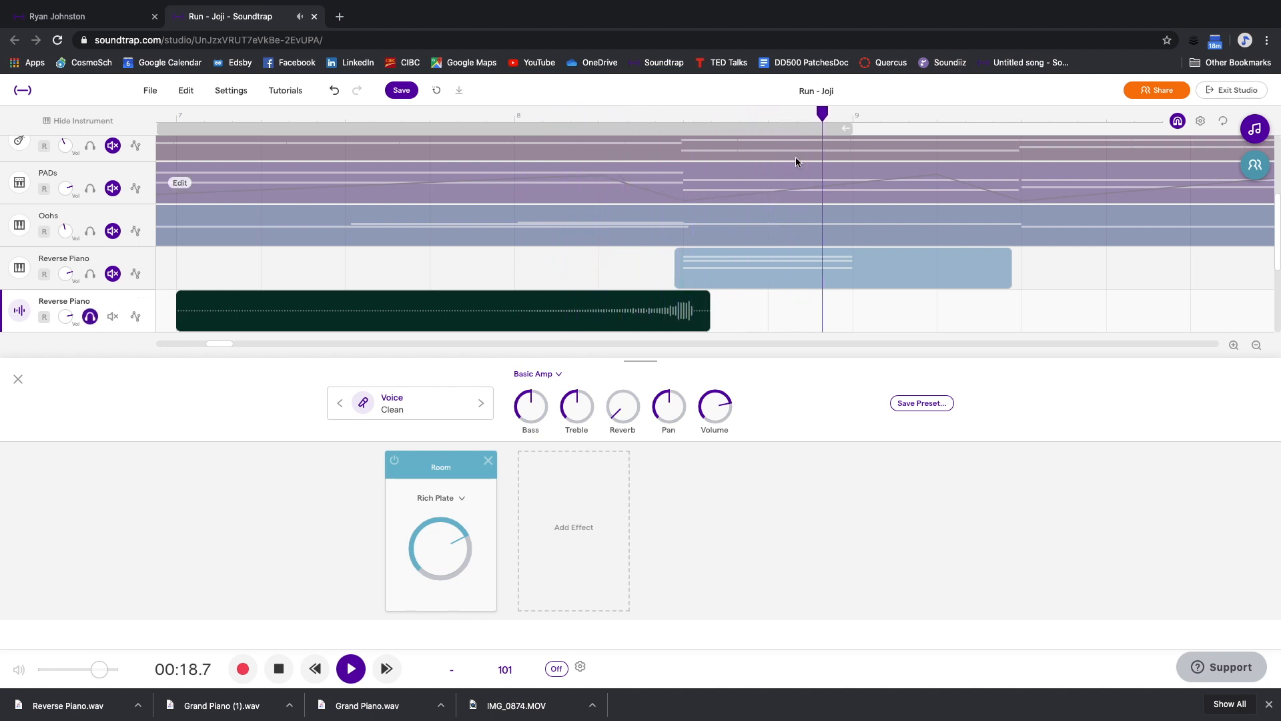
pyautogui.click(693, 317)
pyautogui.press('space')
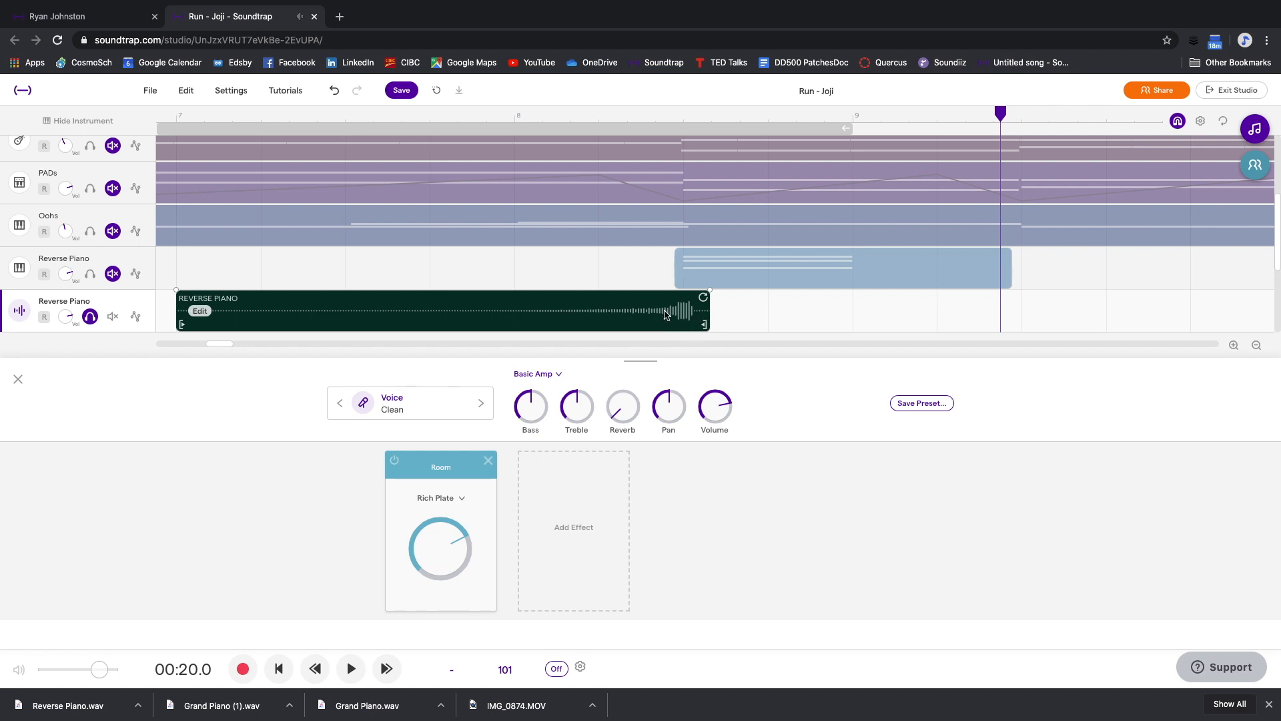
# Copy the reversed piano region and paste it on the same track just after the original, between bars 8 and 9.
pyautogui.rightClick(665, 315)
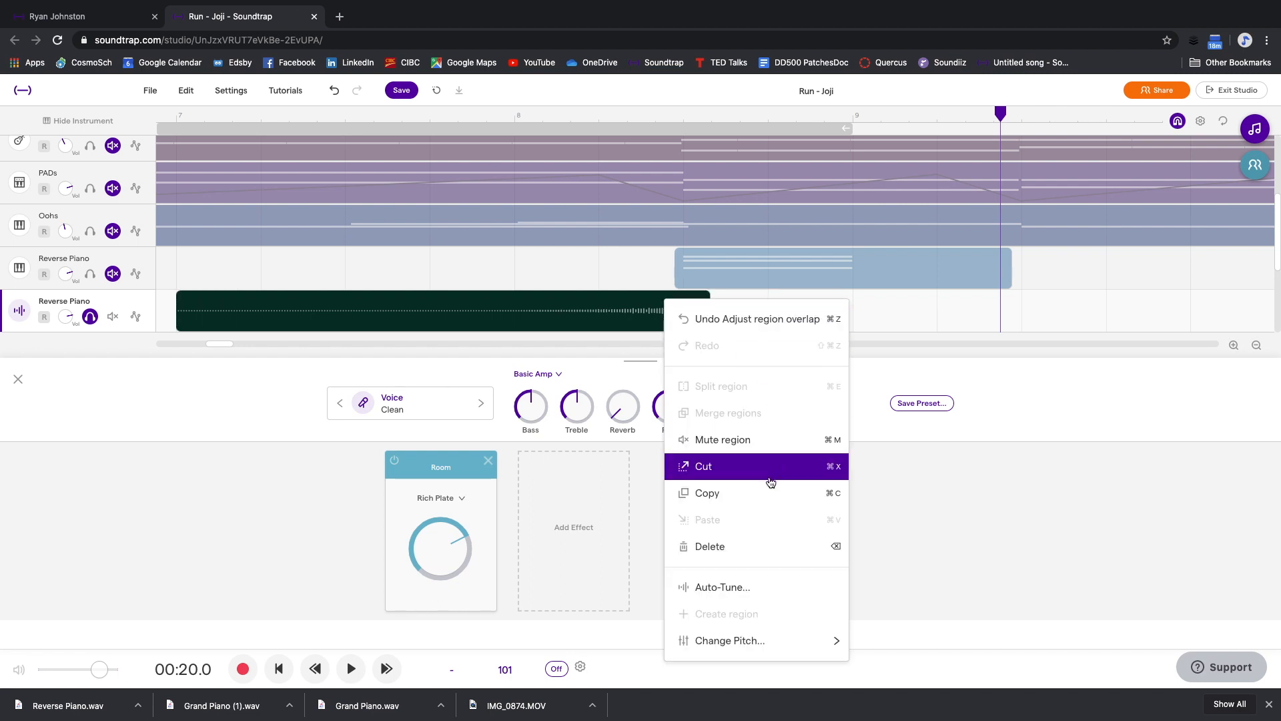
pyautogui.click(763, 491)
pyautogui.click(755, 118)
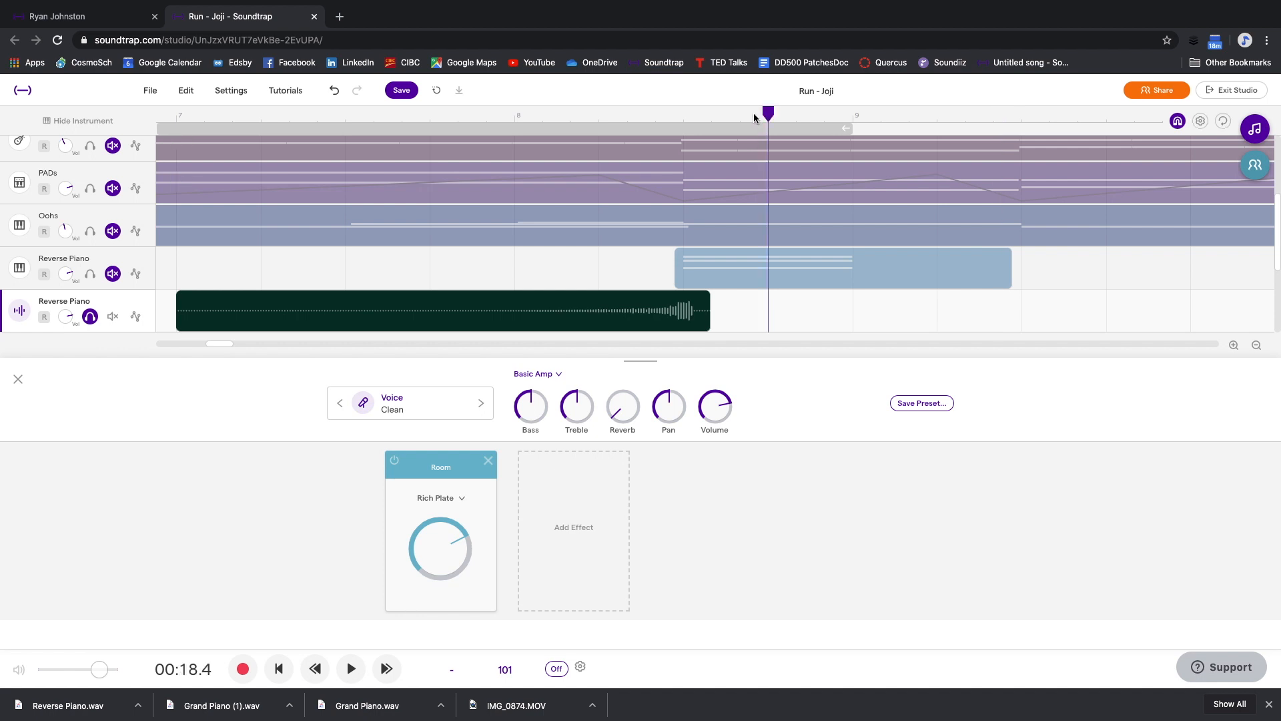
pyautogui.press('super+v')
pyautogui.scroll(-3, 677, 305)
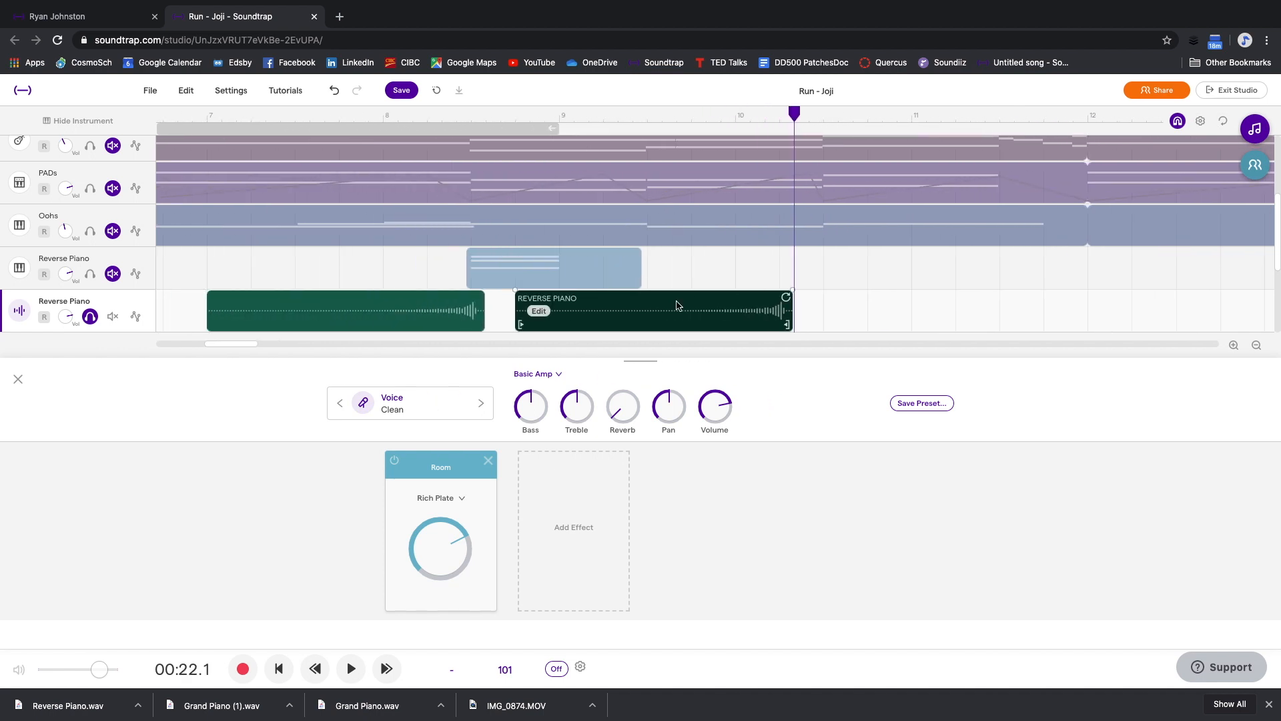
# Reverse the pasted copy so that its chord plays forwards.
pyautogui.rightClick(676, 306)
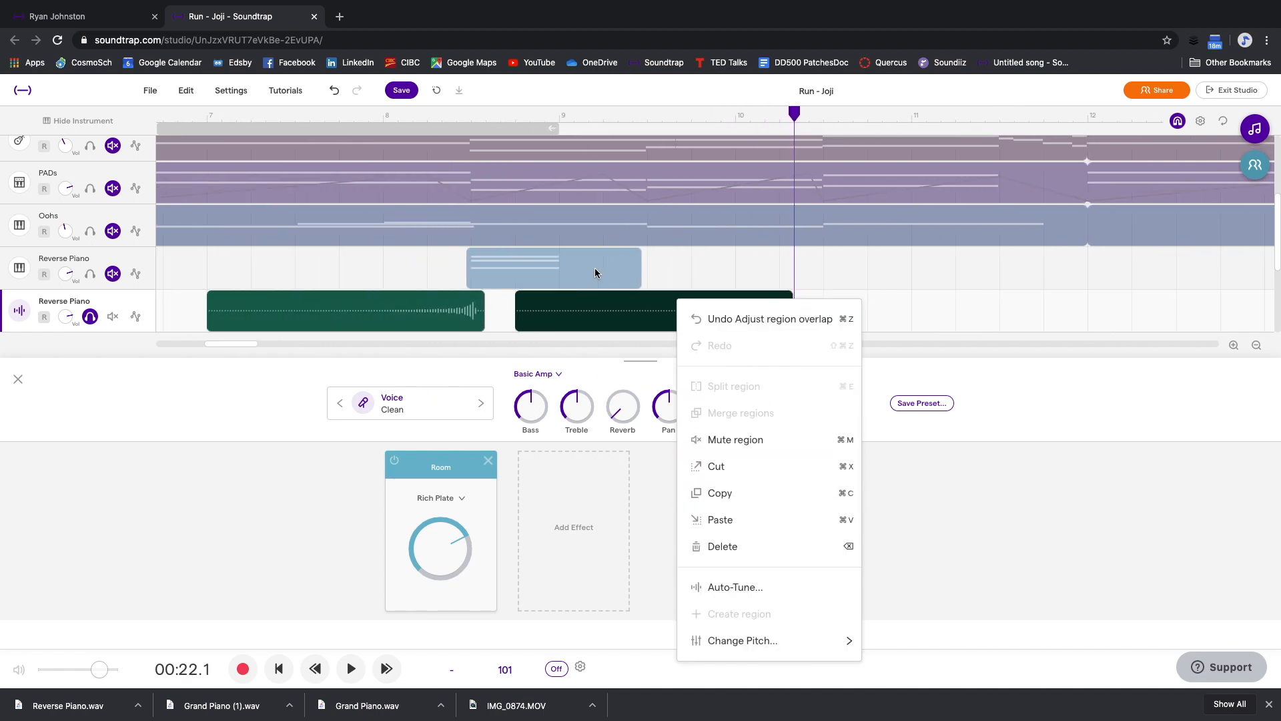
pyautogui.click(578, 305)
pyautogui.click(538, 311)
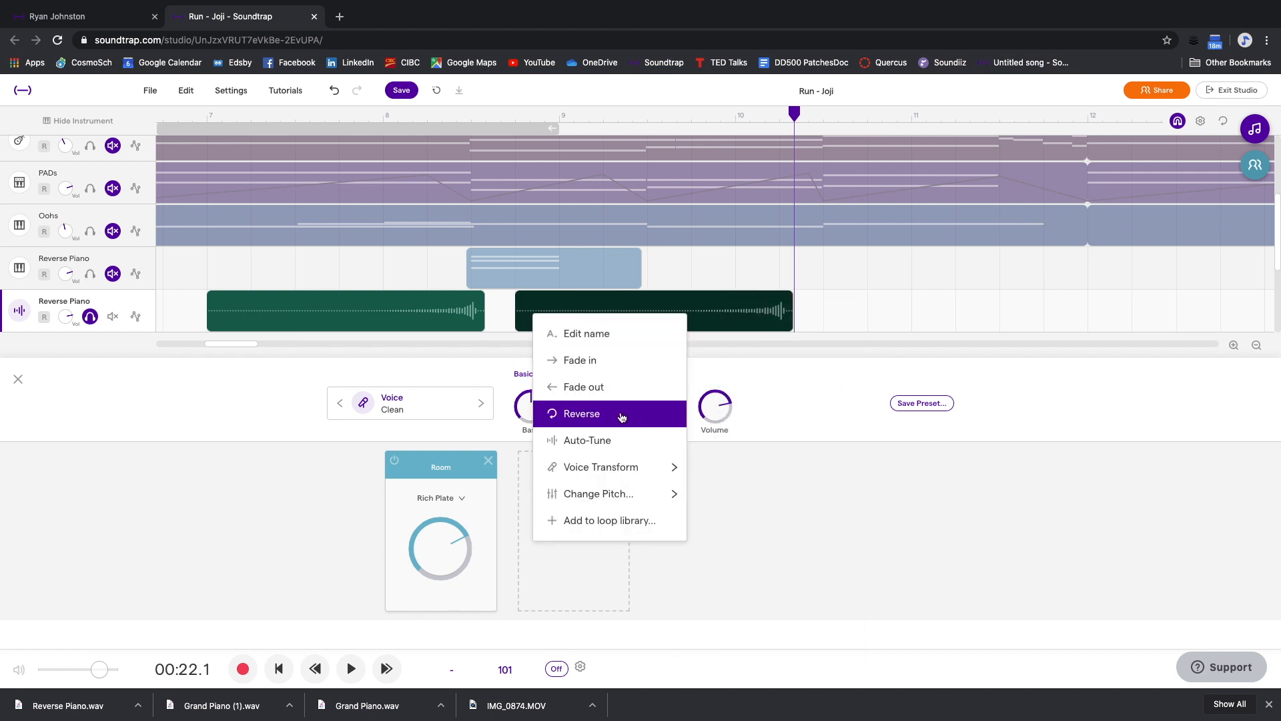
pyautogui.click(620, 412)
pyautogui.scroll(3, 520, 324)
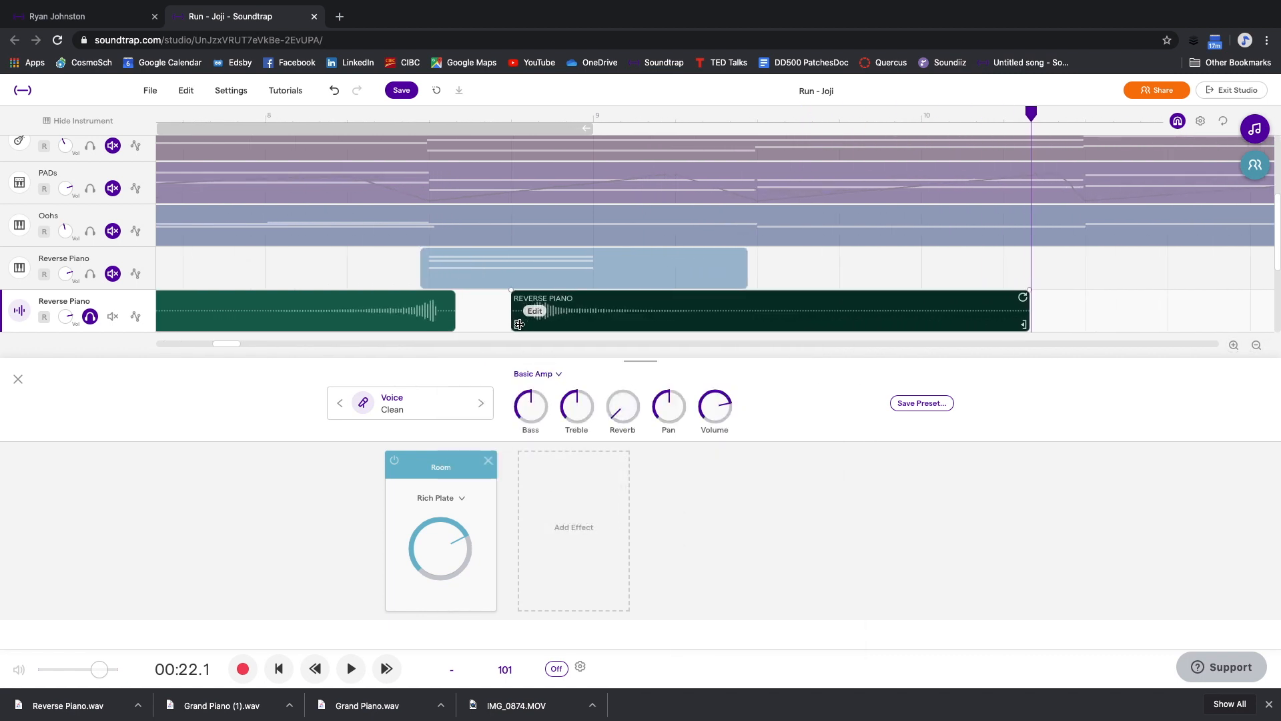
# With snapping off, trim the silence and attack from the copy's start and butt it against the reversed chord's peak.
pyautogui.moveTo(528, 324); pyautogui.dragTo(558, 323)
pyautogui.scroll(5, 513, 323)
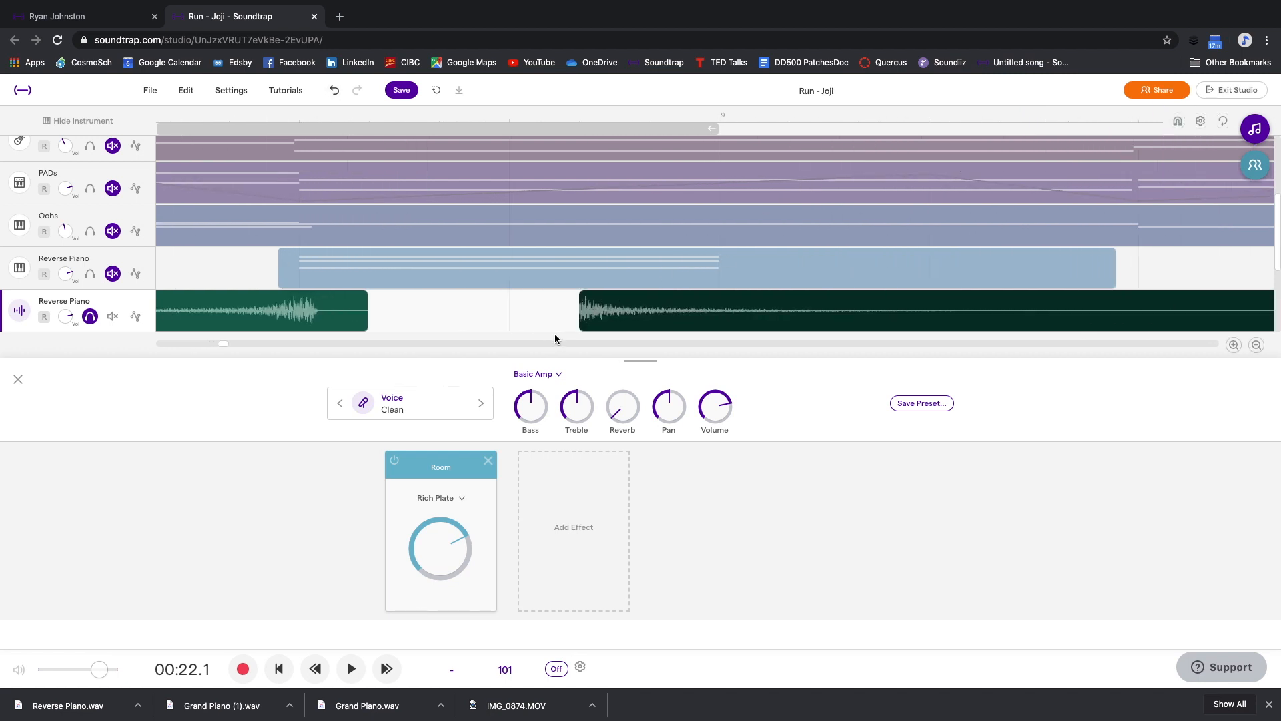
pyautogui.moveTo(582, 324); pyautogui.dragTo(615, 323)
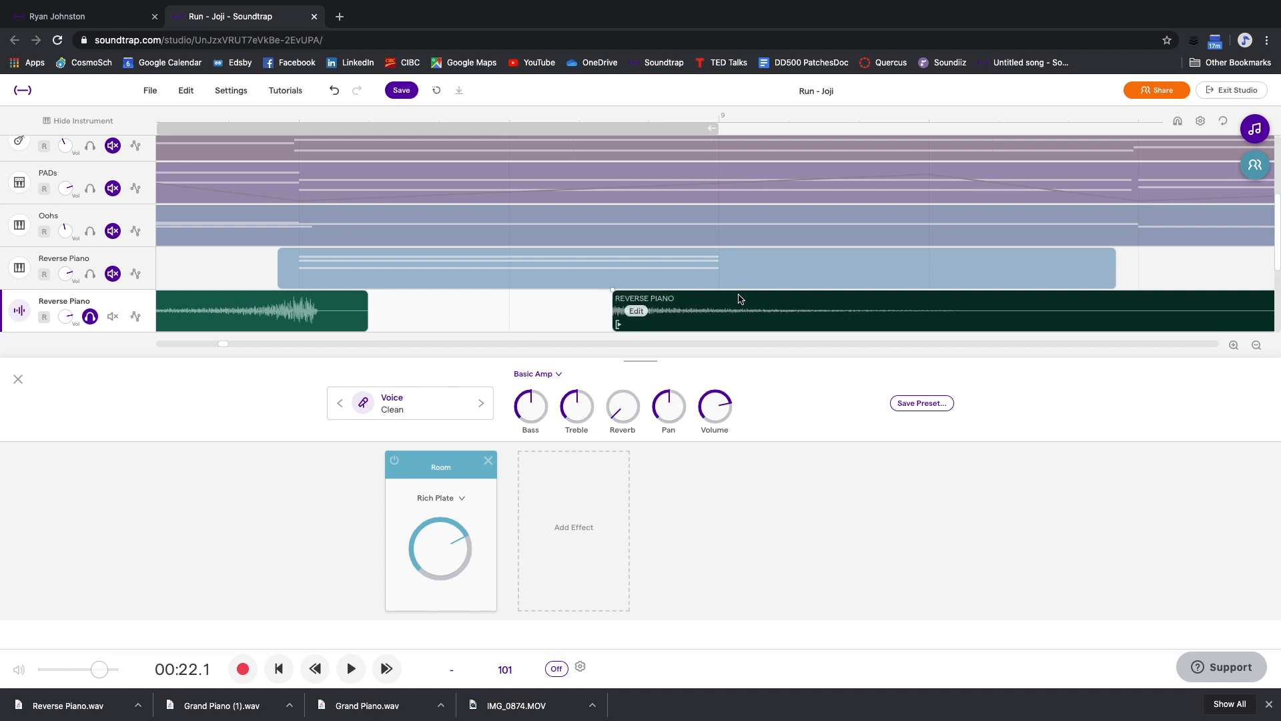
pyautogui.moveTo(740, 298); pyautogui.dragTo(446, 307)
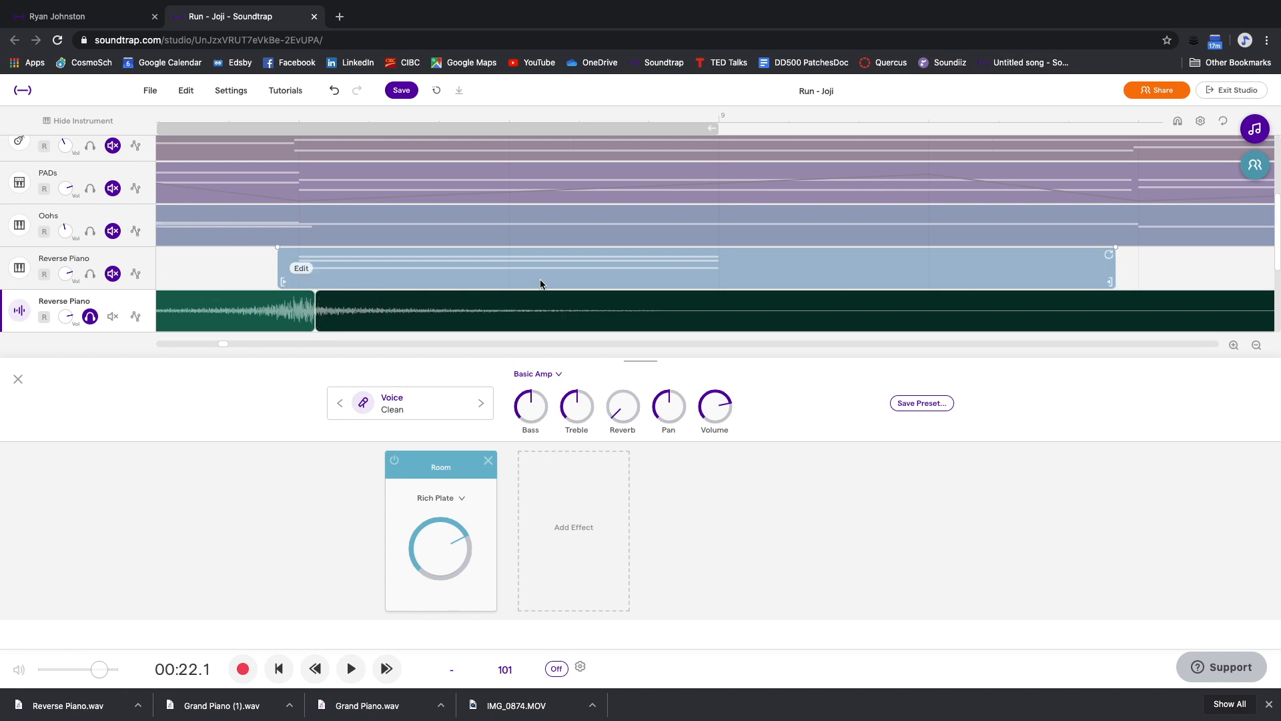
pyautogui.hscroll(-3, 541, 284)
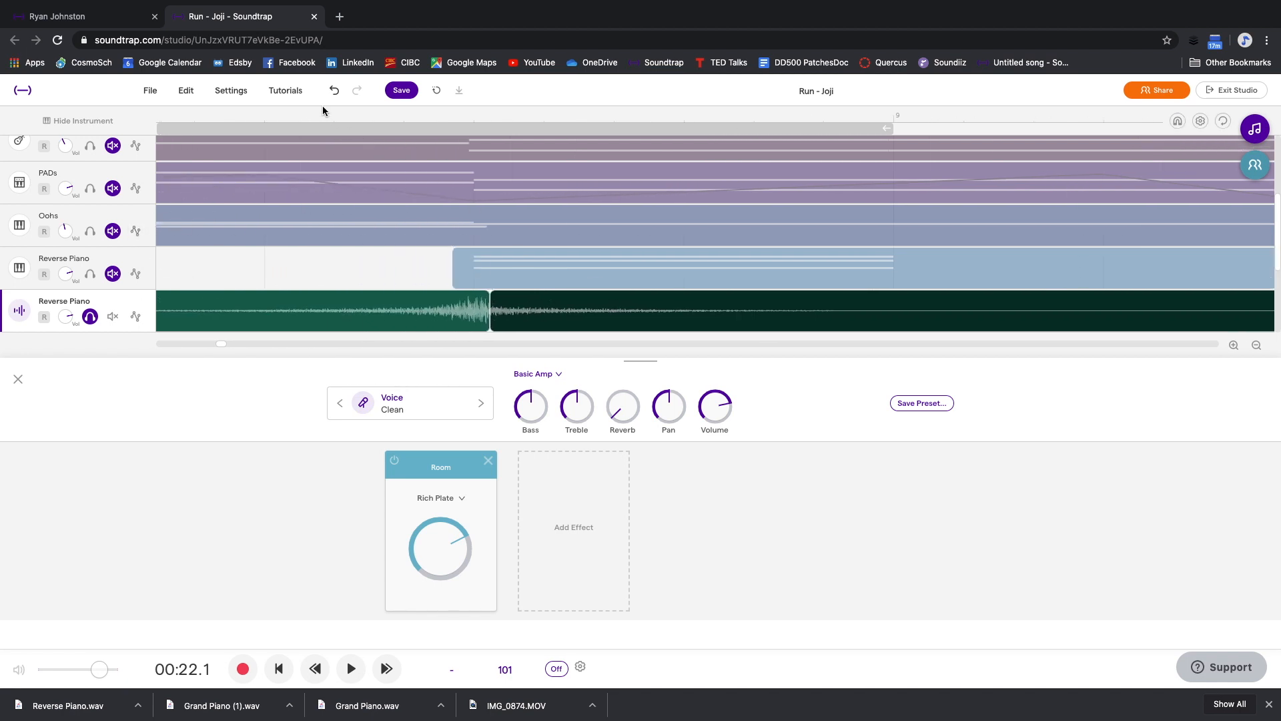
# Play the joined piano regions from before bar 7 and unsolo the Reverse Piano audio track to hear them with the full mix.
pyautogui.click(301, 114)
pyautogui.press('space')
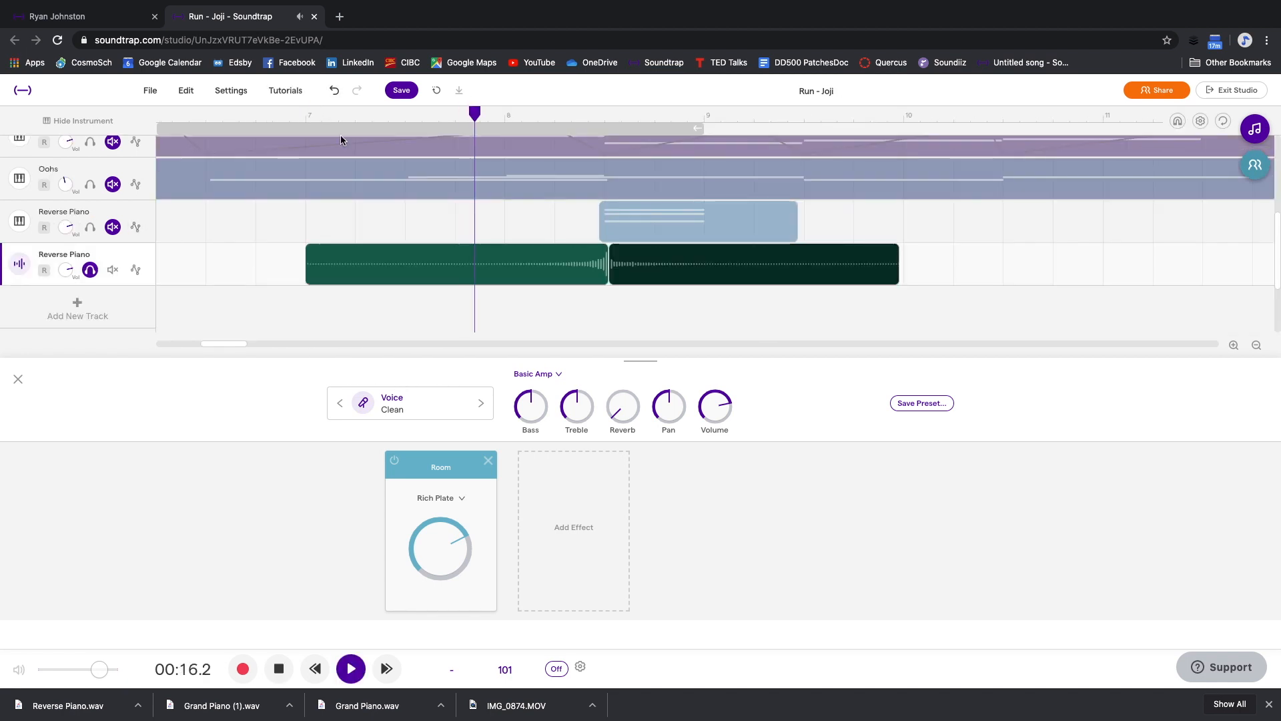
pyautogui.click(90, 270)
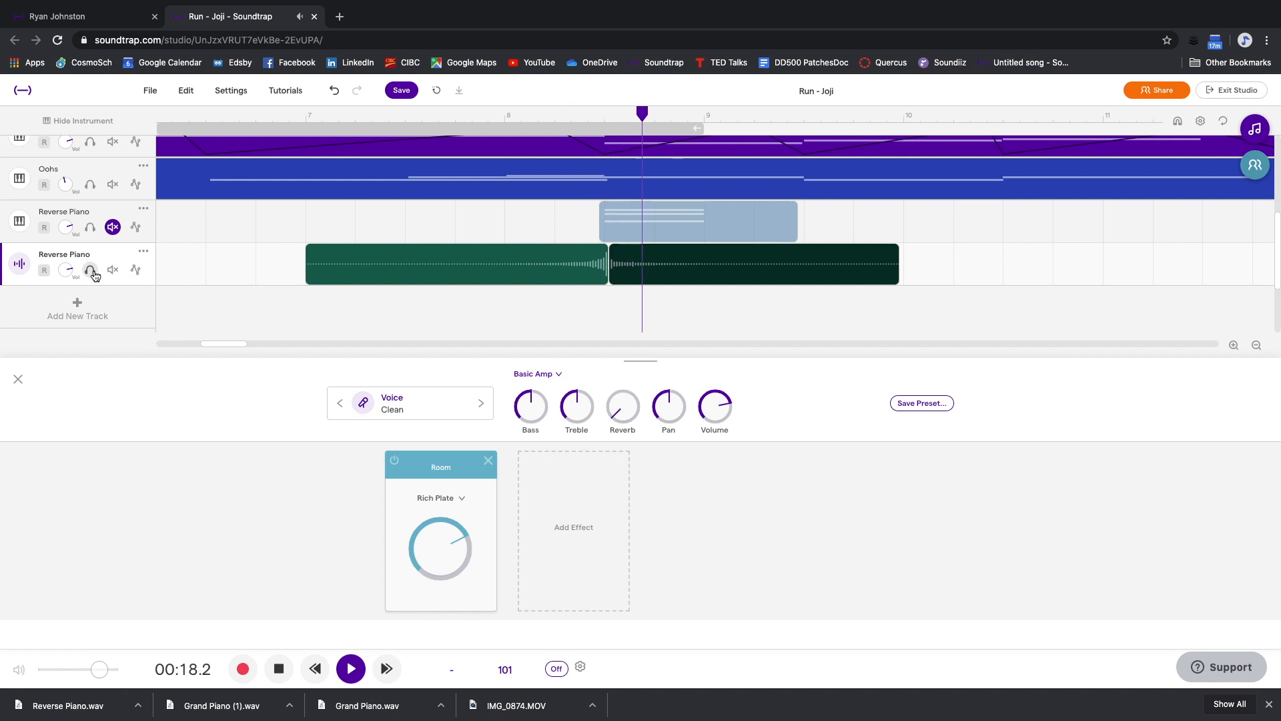
pyautogui.scroll(-1, 426, 253)
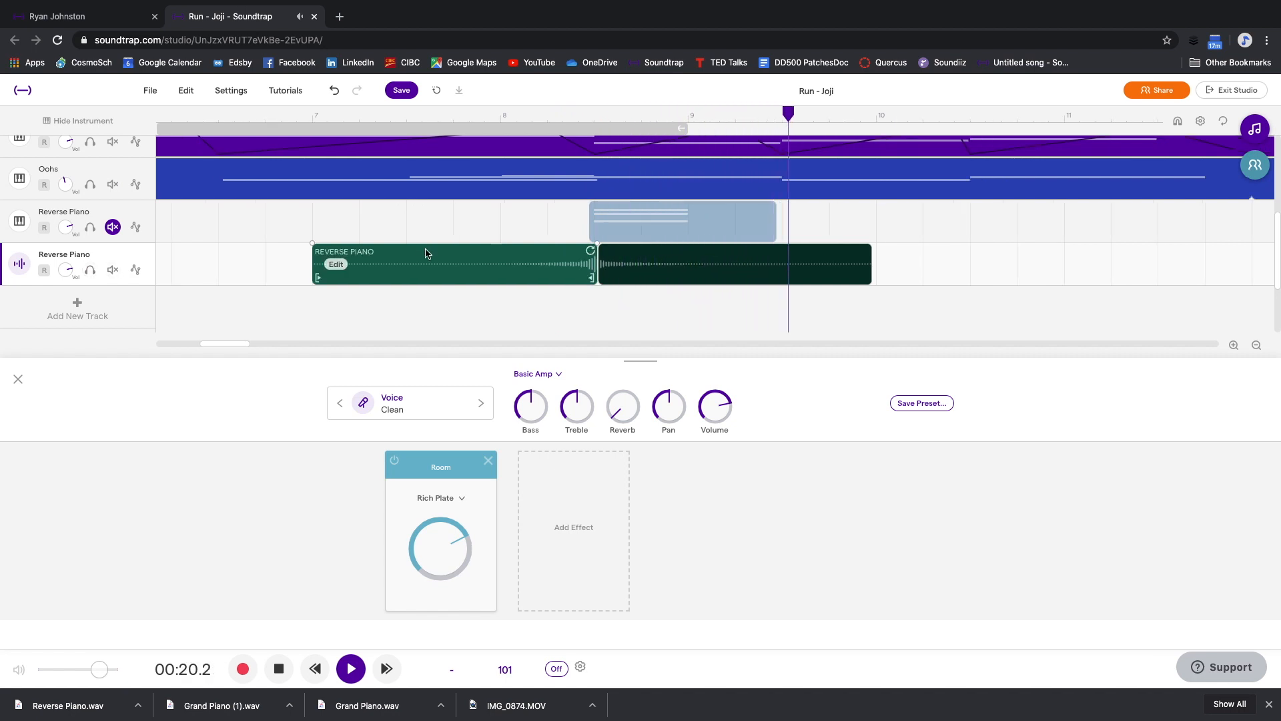
pyautogui.scroll(-5, 426, 253)
pyautogui.scroll(1, 450, 239)
pyautogui.press('space')
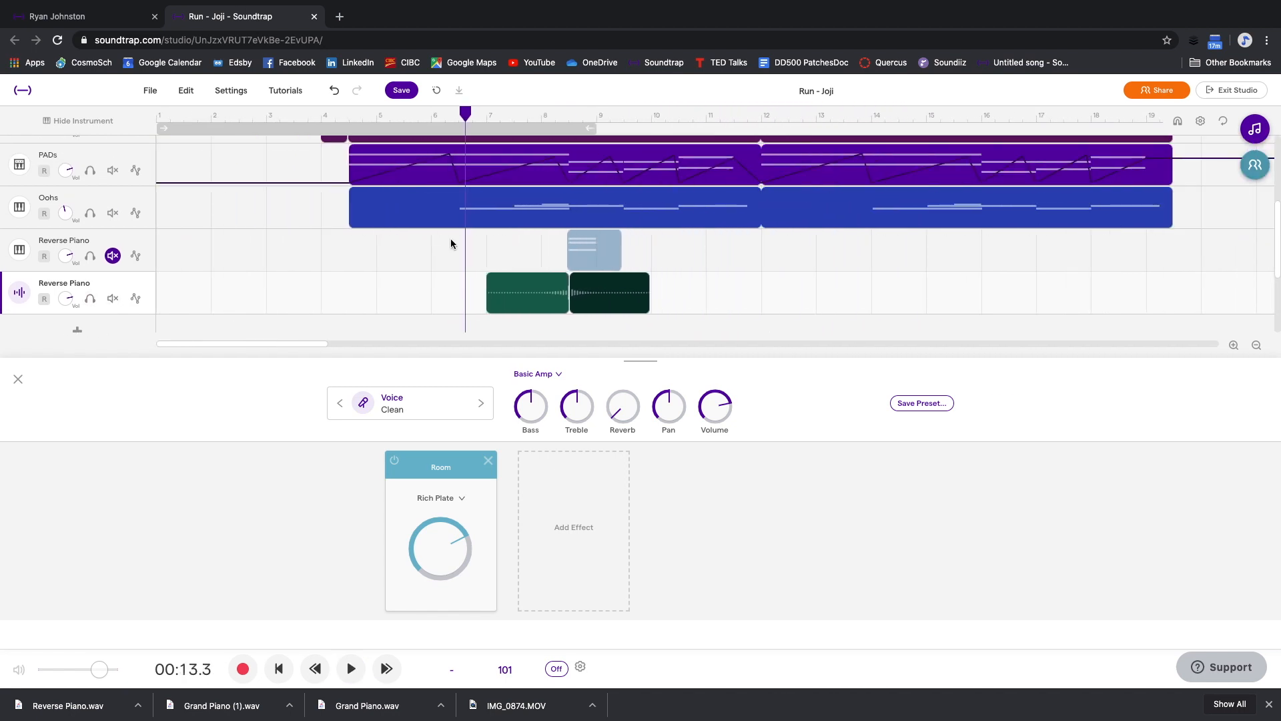
pyautogui.scroll(3, 451, 243)
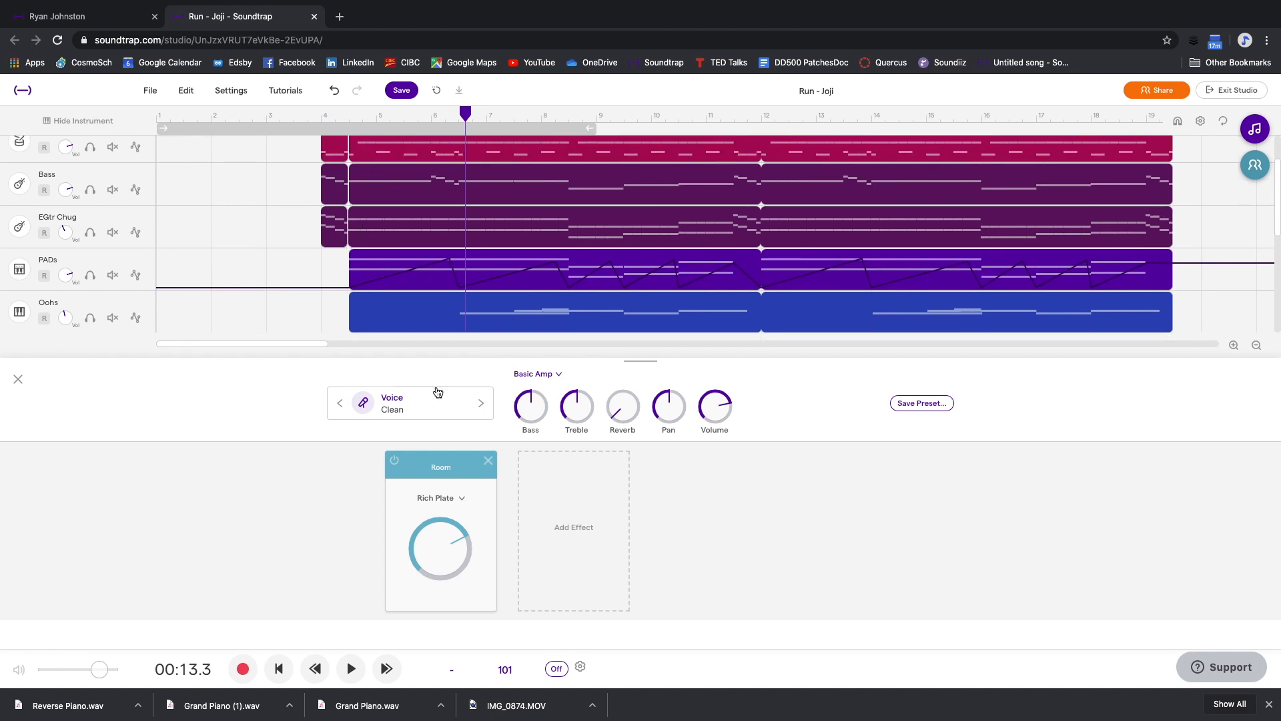
# Close the effects view, play the full mix from bar 4, and slightly lower the Reverse Piano audio track's volume.
pyautogui.click(15, 379)
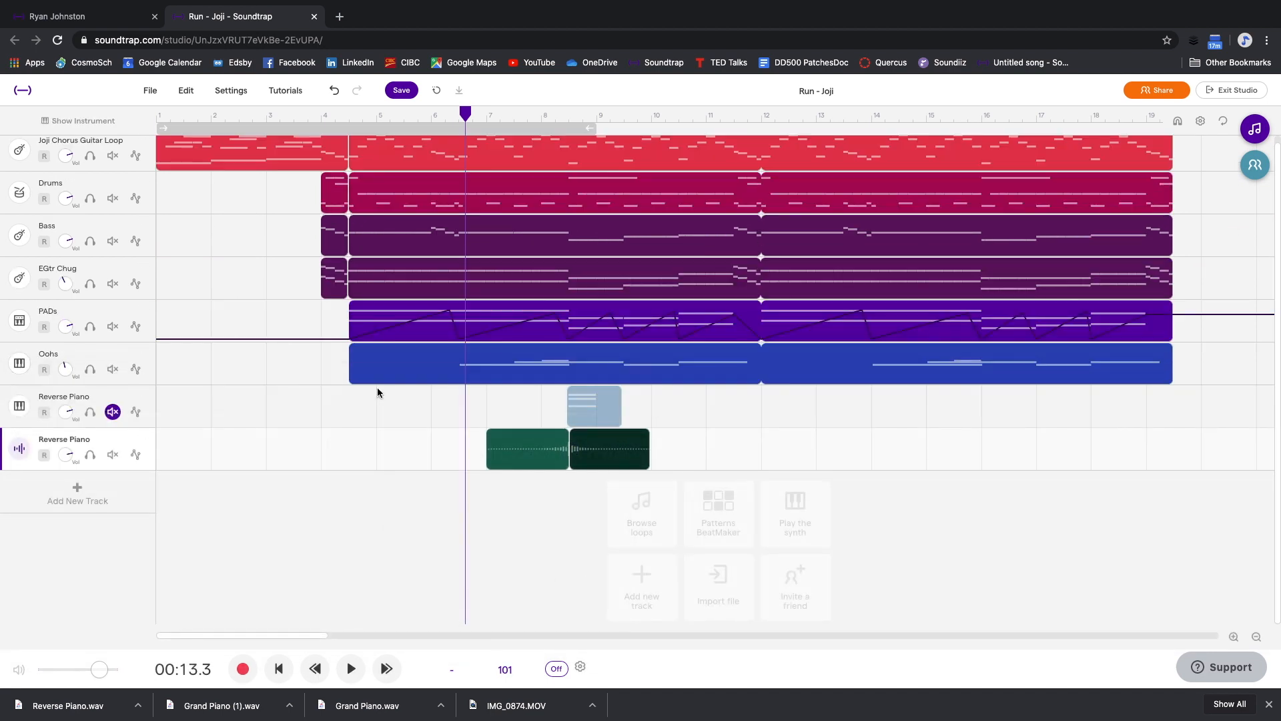
pyautogui.click(326, 115)
pyautogui.press('space')
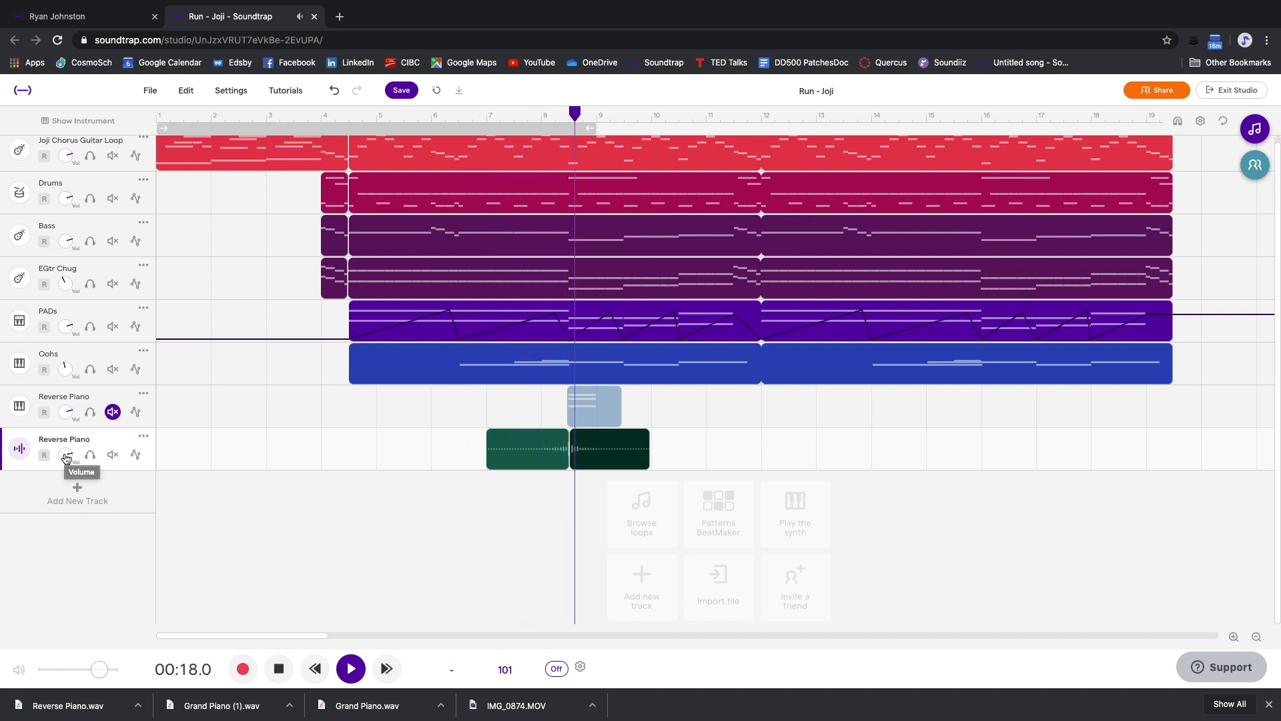
pyautogui.moveTo(67, 458); pyautogui.dragTo(68, 473)
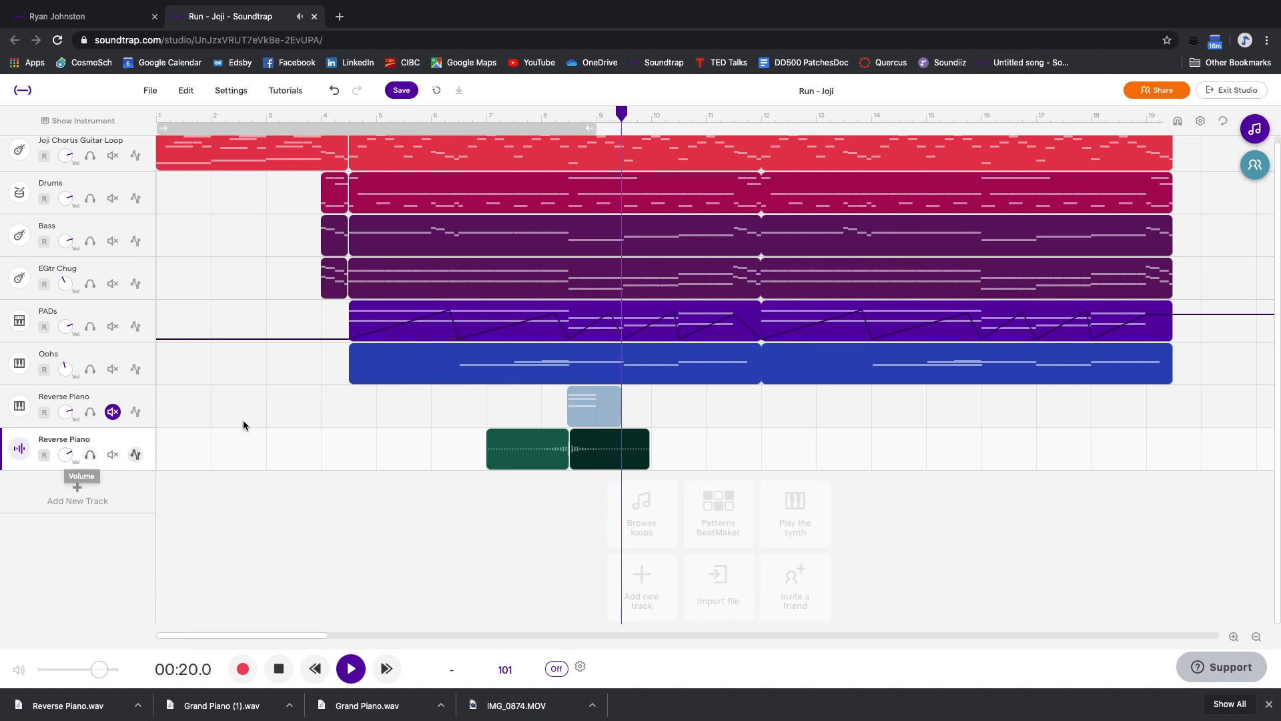
# Add a Filter effect to the Reverse Piano audio track, lower its high cut, and play from bar 8 to check the sound.
pyautogui.click(21, 451)
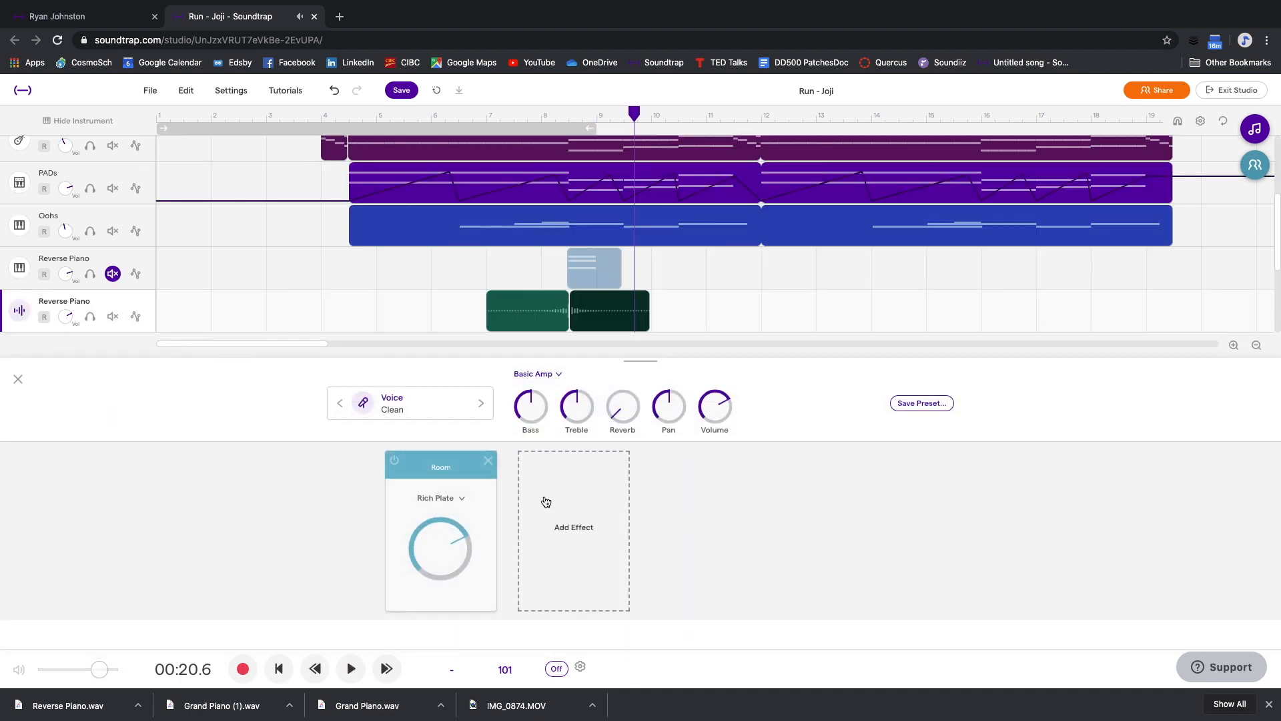
pyautogui.click(628, 490)
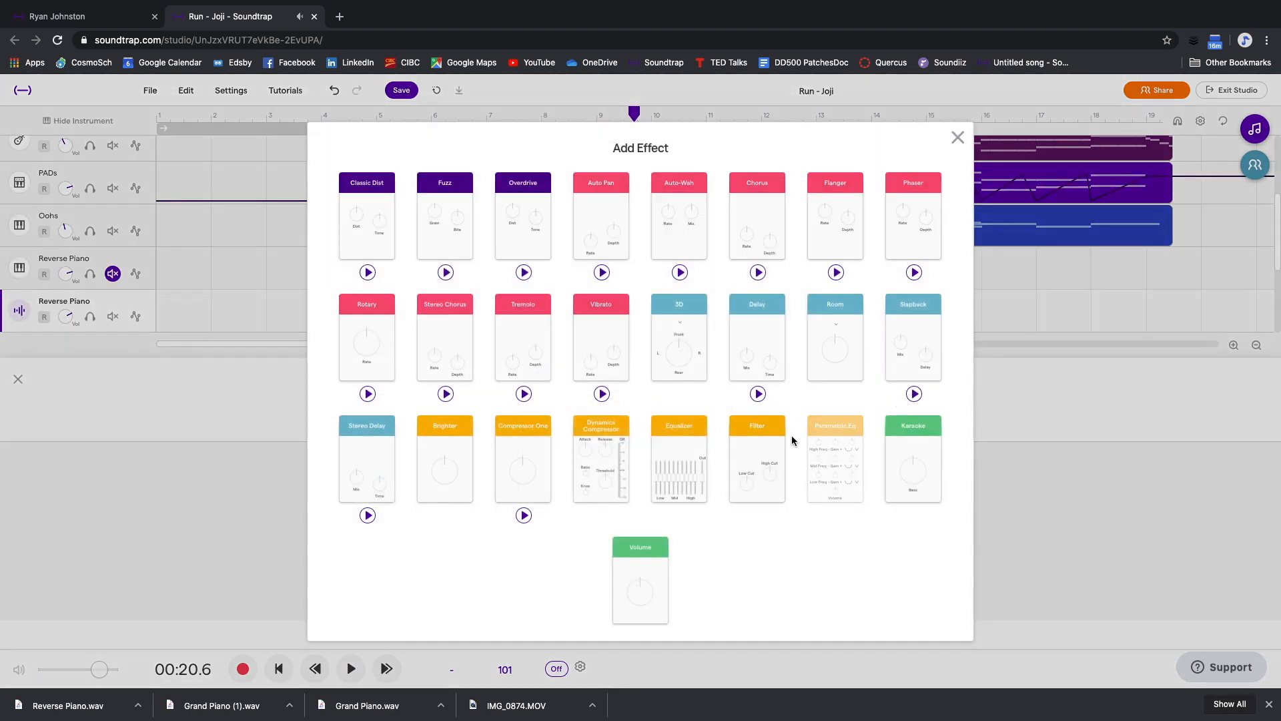
pyautogui.click(764, 449)
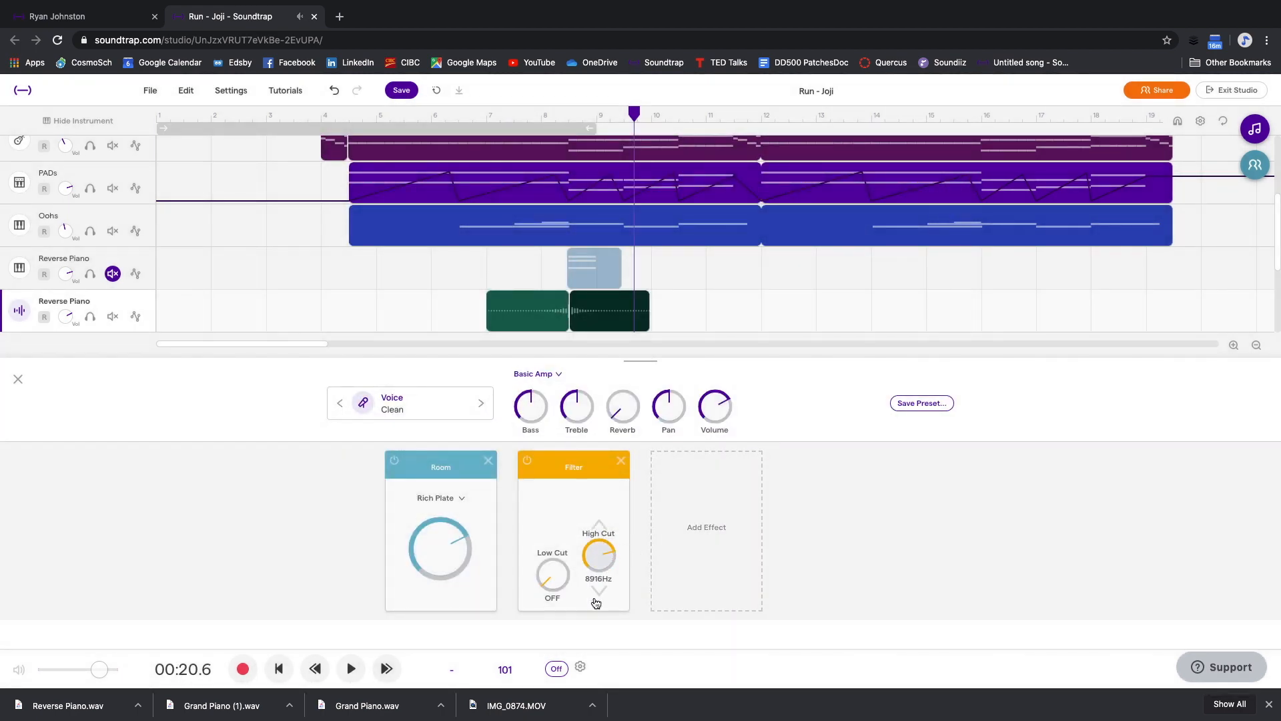
pyautogui.click(546, 121)
pyautogui.press('space')
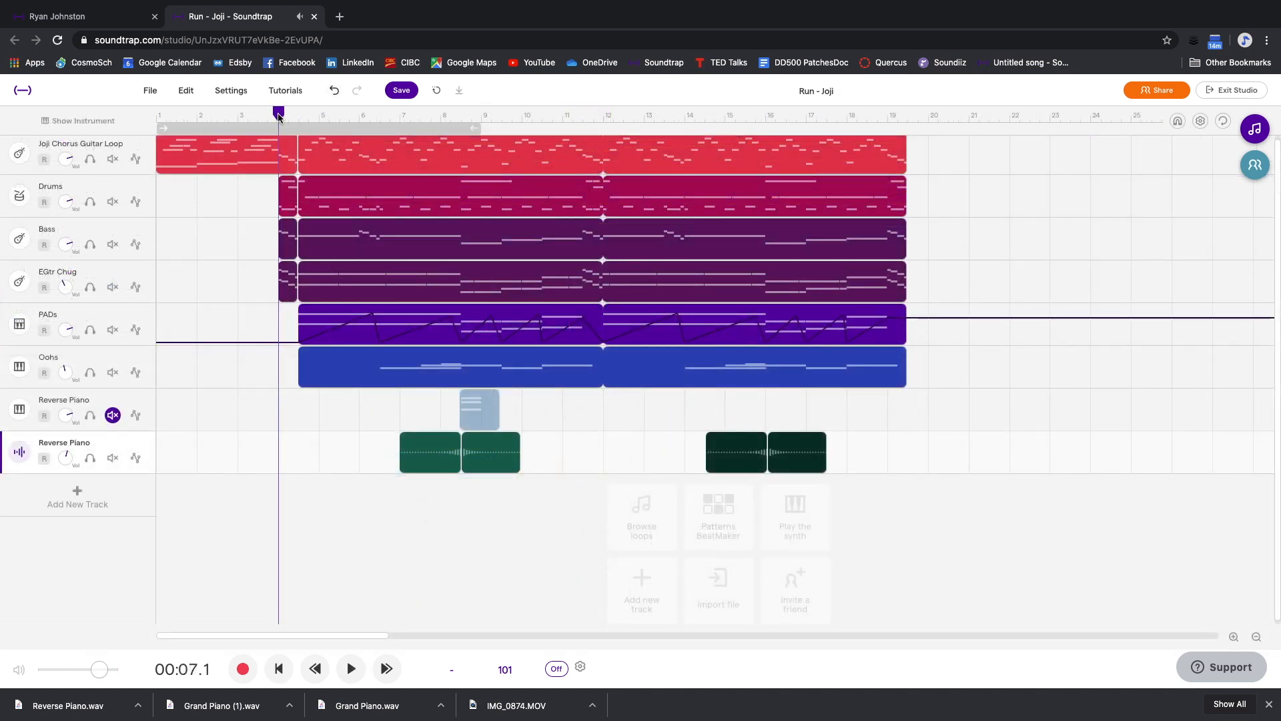
# Play the arrangement from bar 4 to hear both reversed piano swells in the full mix.
pyautogui.press('space')
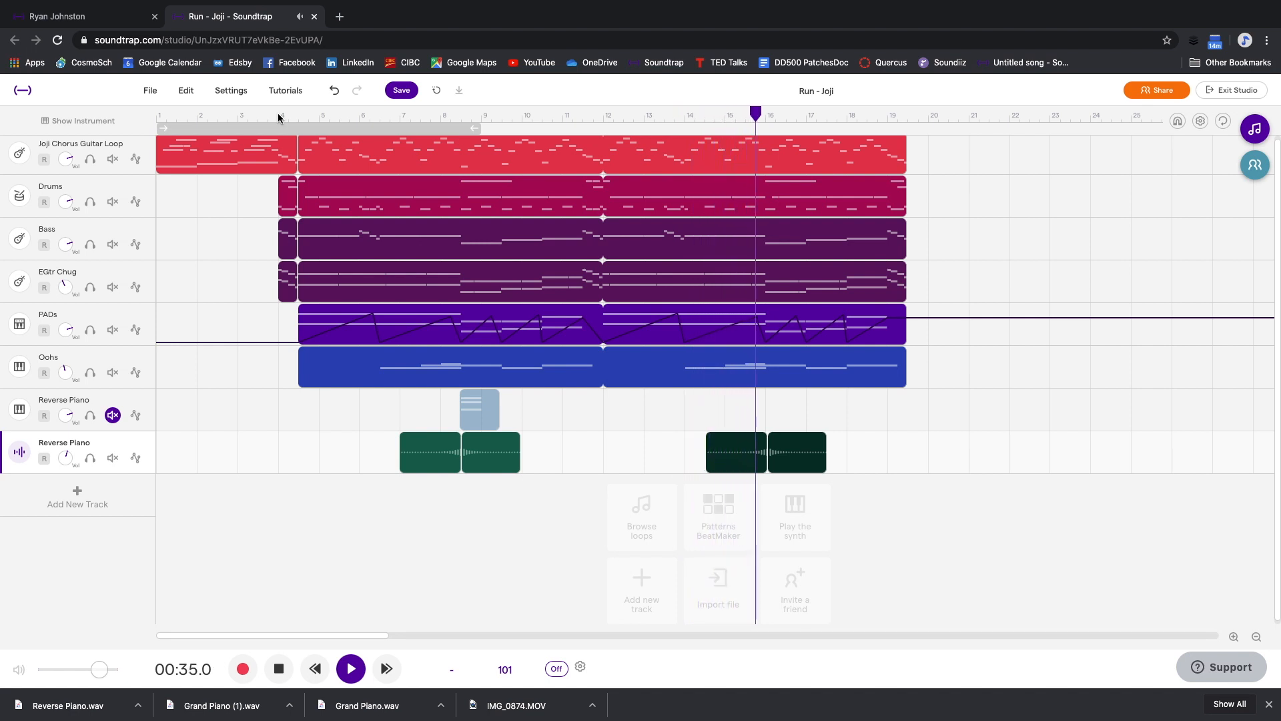
pyautogui.moveTo(532, 190)
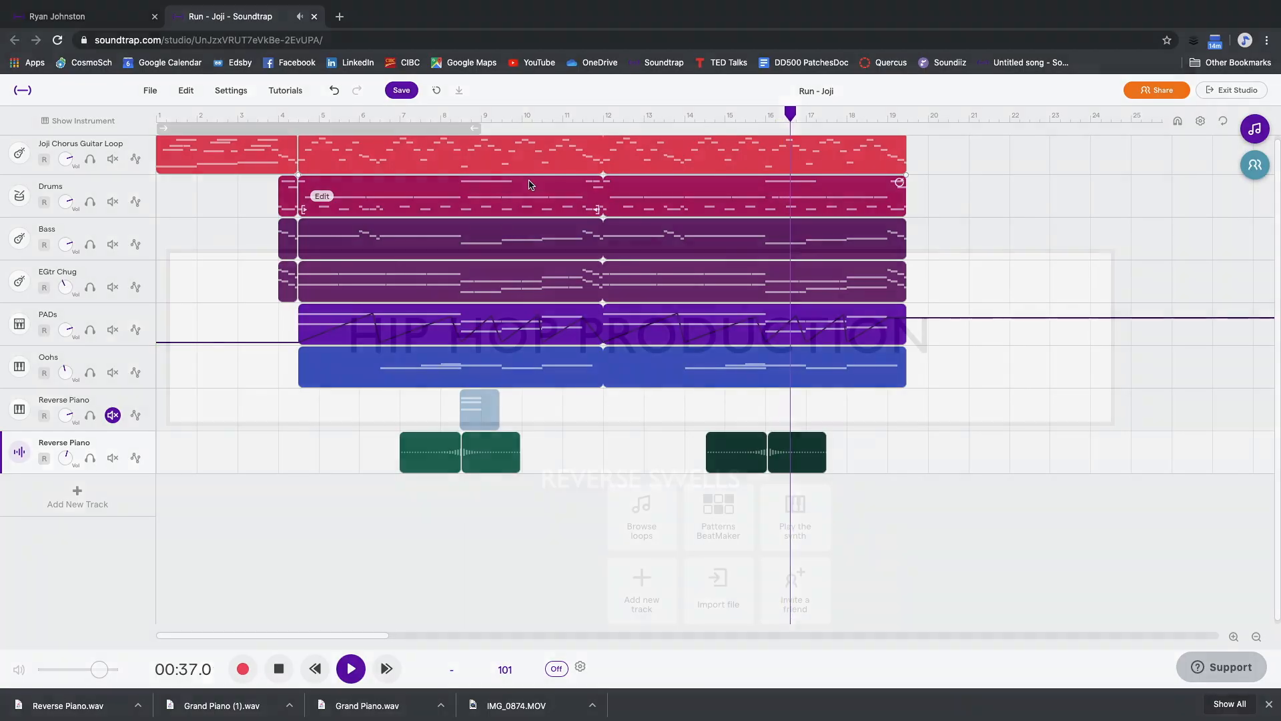